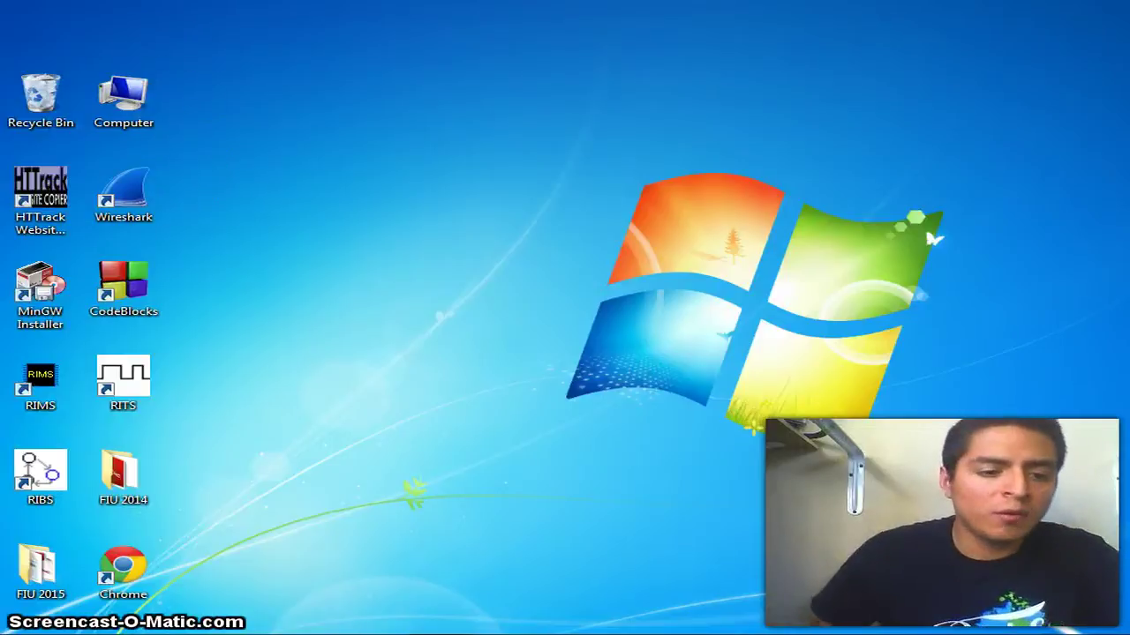
Open the list of the computer's network adapters through the Control Panel's Network and Sharing Center
left_click(25, 621)
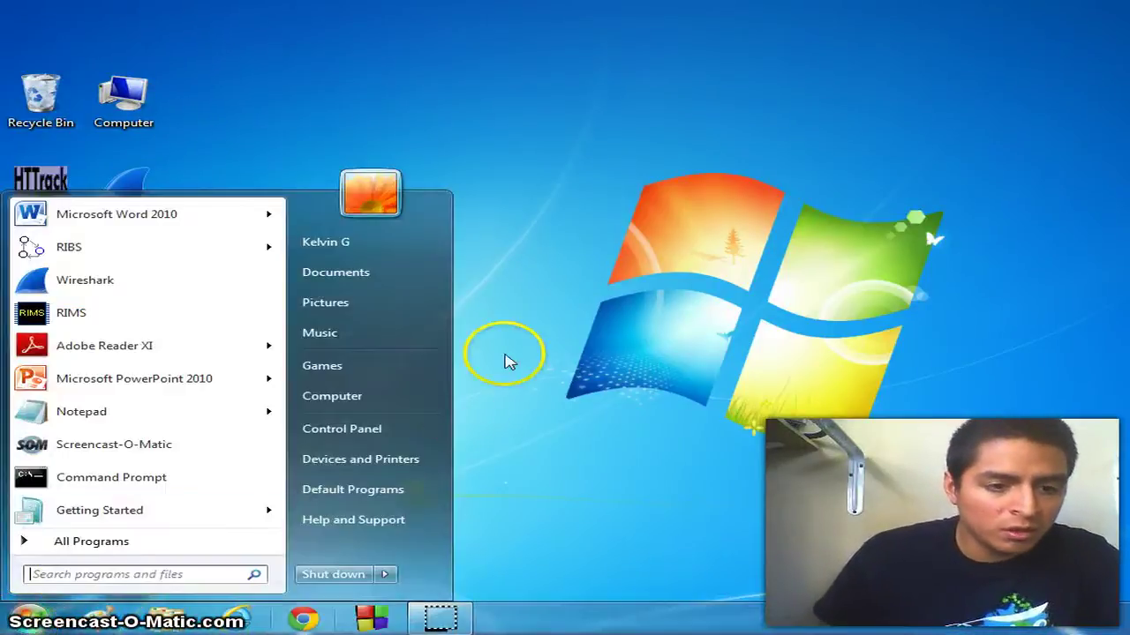
left_click(398, 434)
left_click_drag(726, 65, 770, 80)
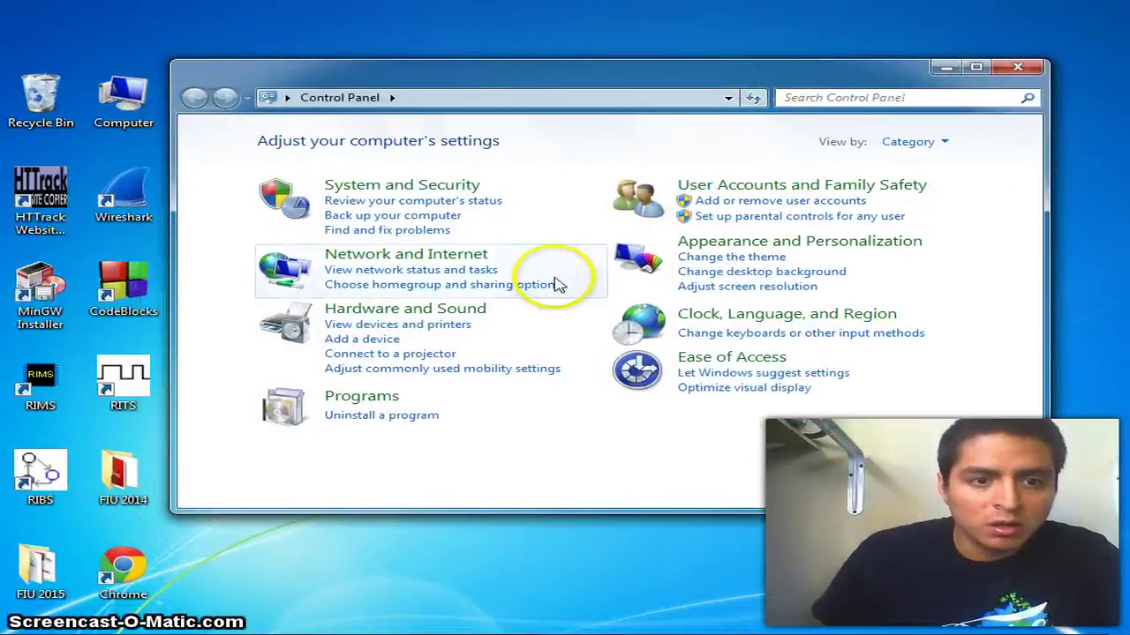
left_click(450, 260)
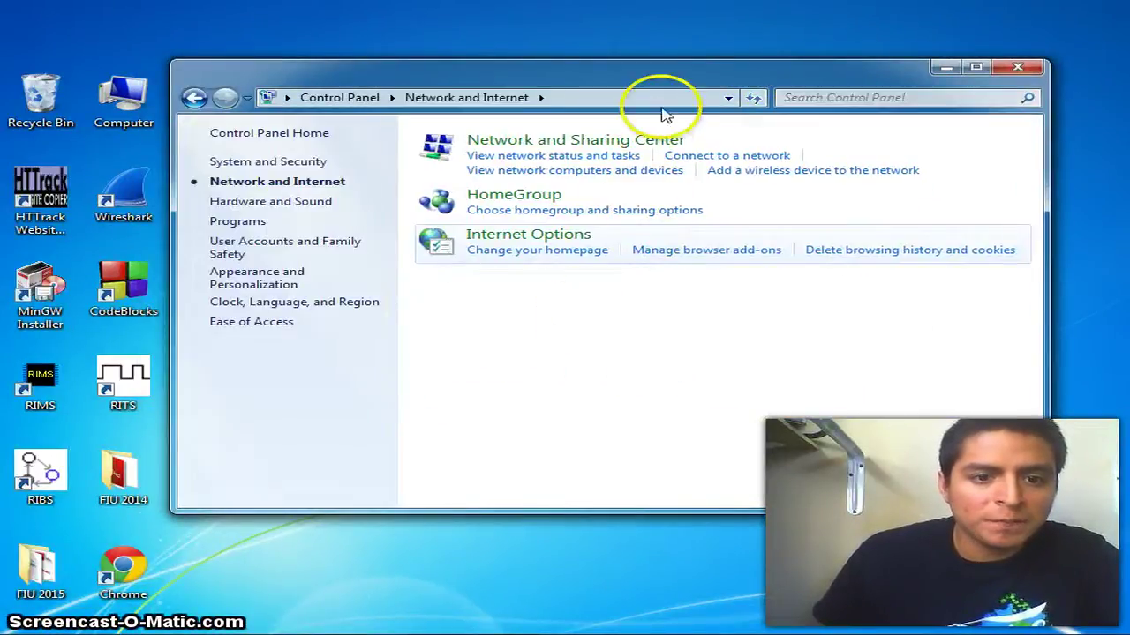
left_click_drag(671, 84, 668, 91)
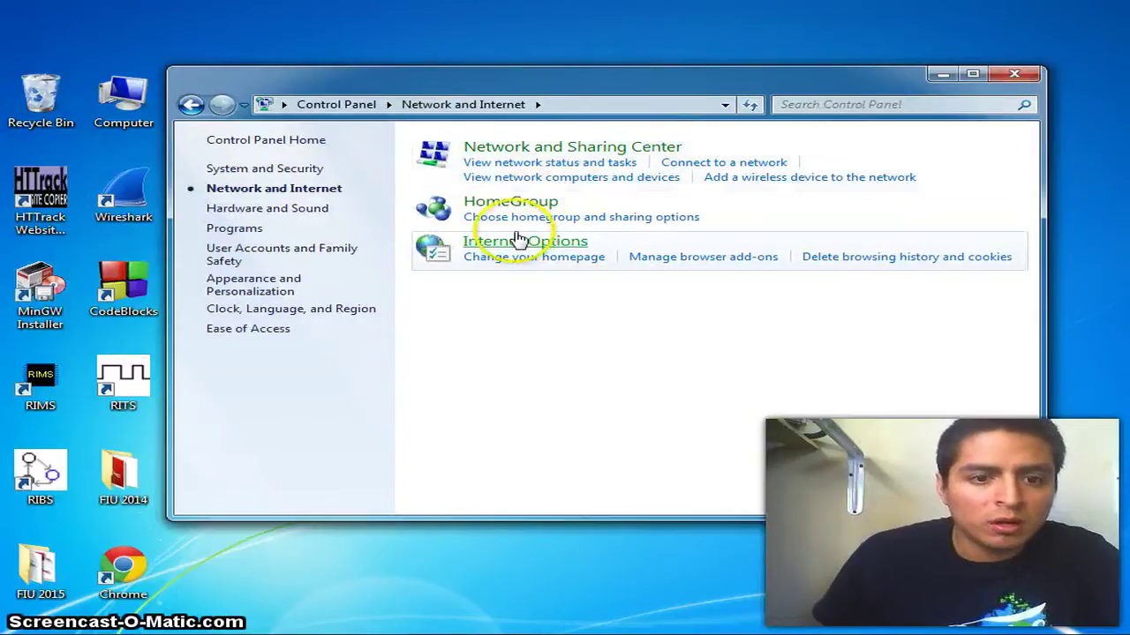
left_click(552, 152)
left_click_drag(664, 96, 625, 95)
left_click(272, 197)
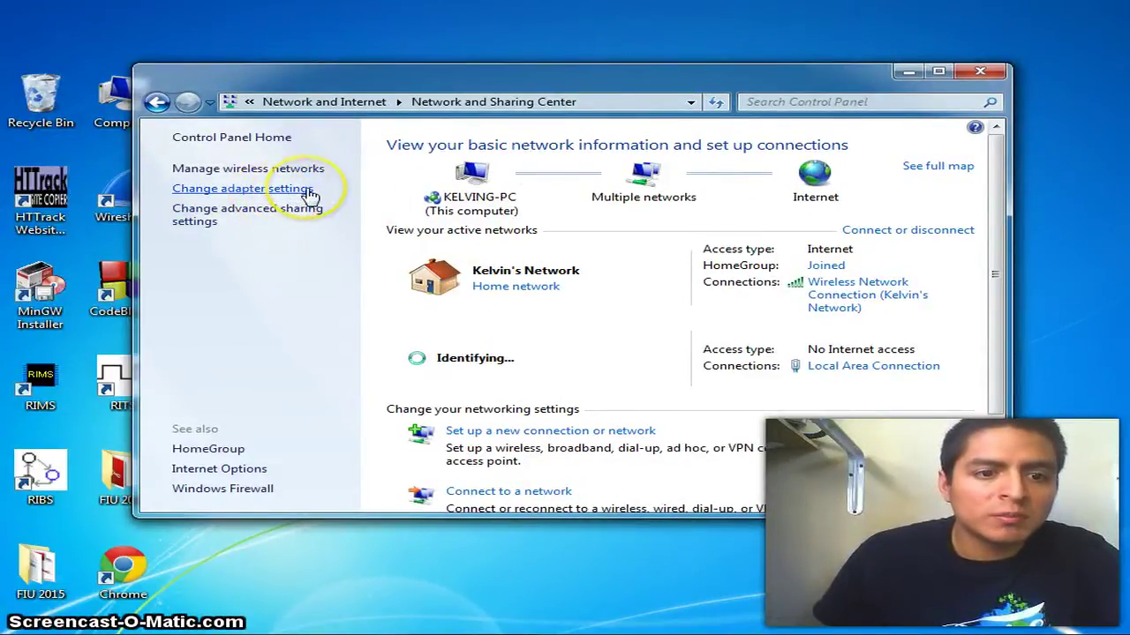
left_click(309, 193)
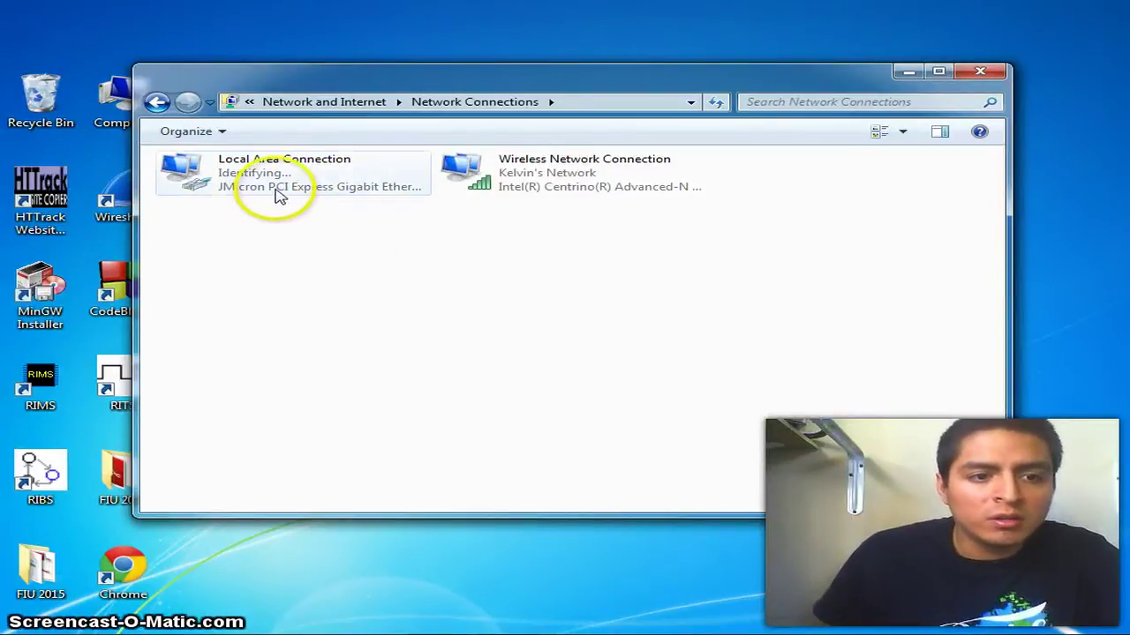
Open the Internet Protocol Version 4 (TCP/IPv4) properties of the Local Area Connection
right_click(366, 177)
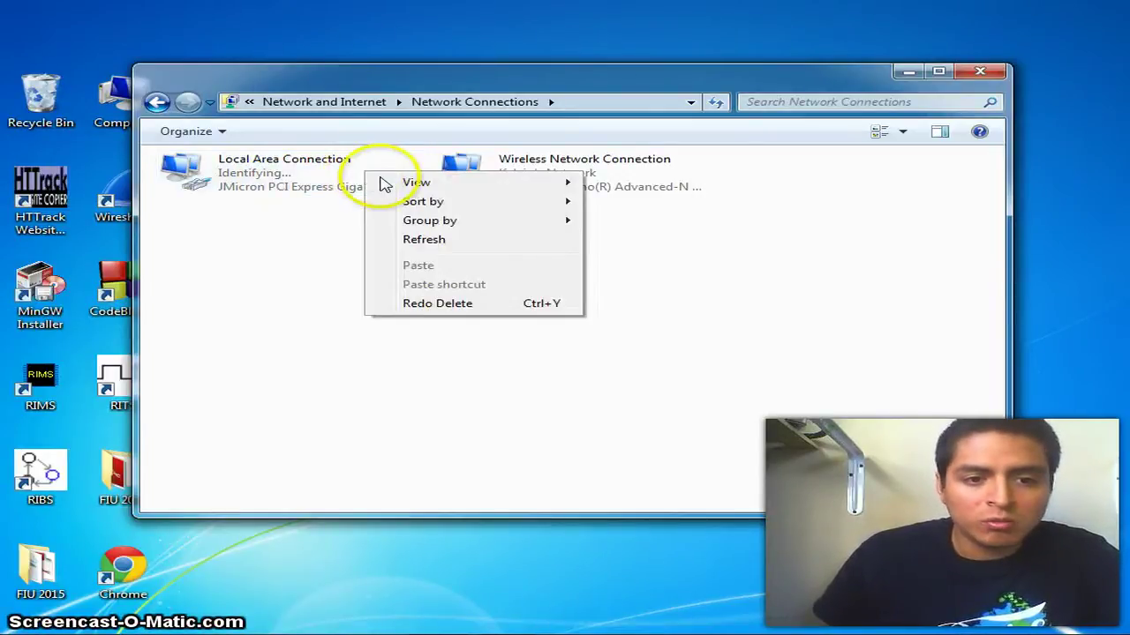
left_click(226, 188)
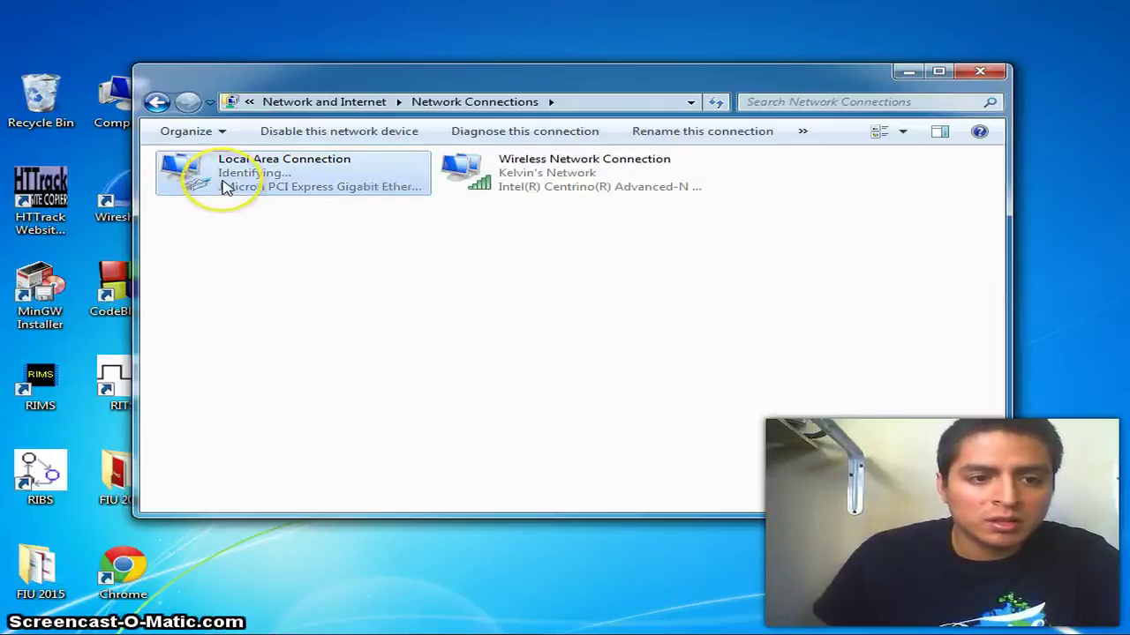
right_click(223, 183)
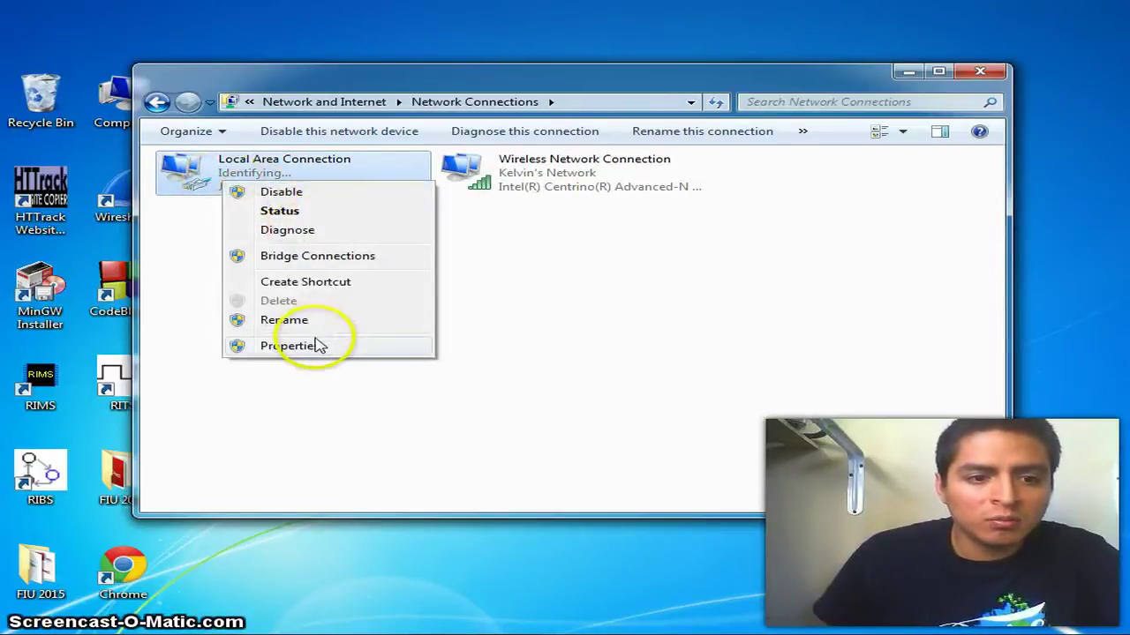
left_click(289, 345)
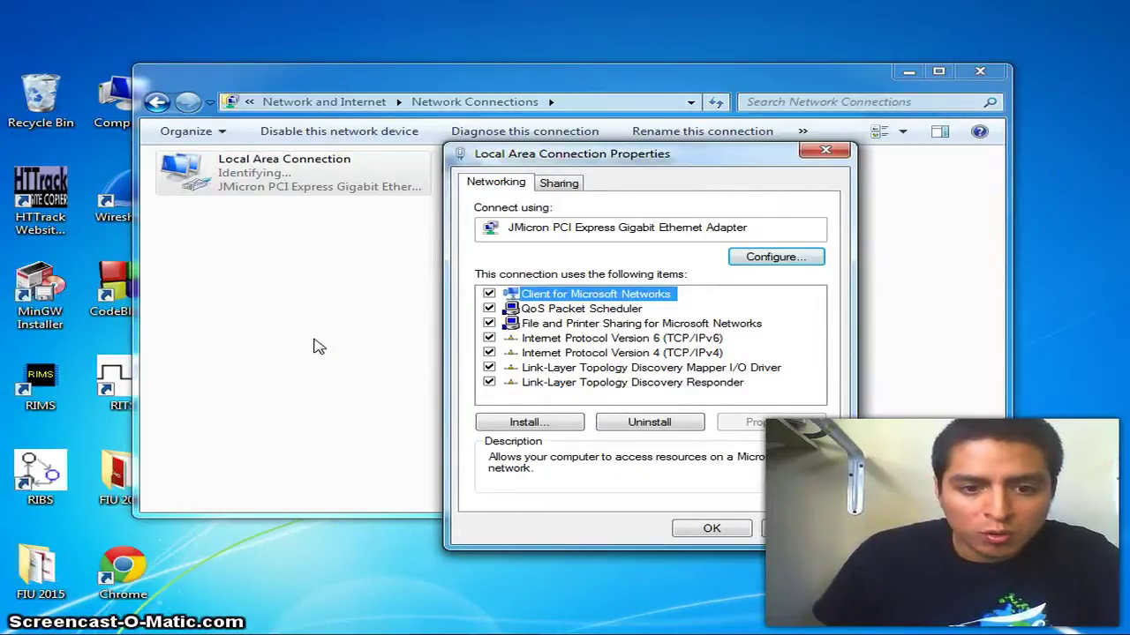
left_click(610, 354)
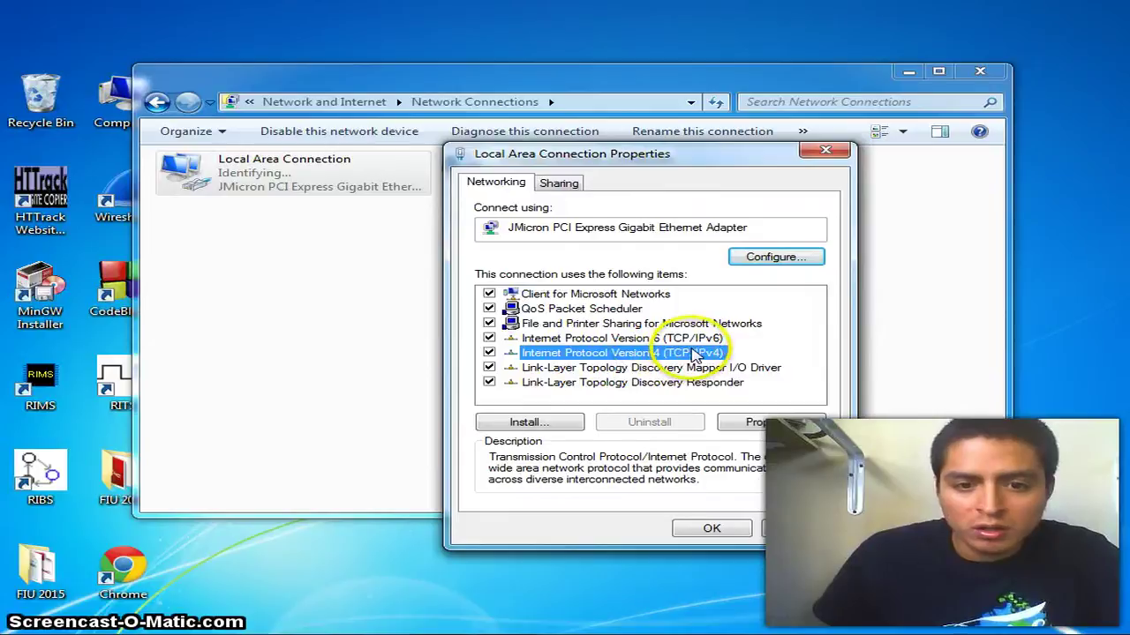
left_click(776, 422)
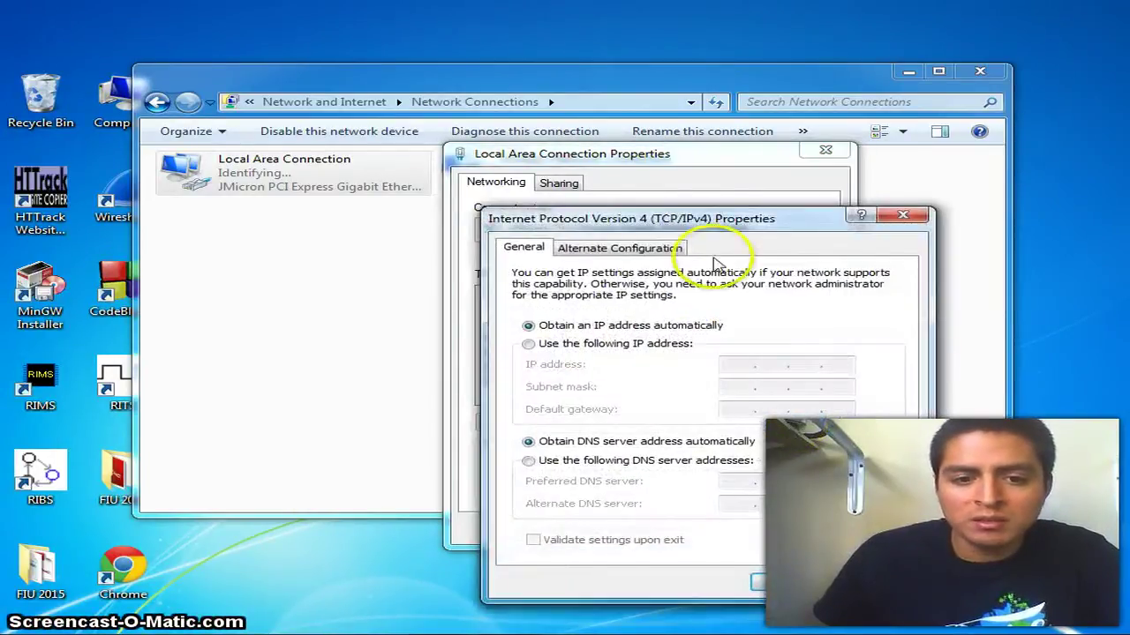
left_click_drag(732, 225, 667, 184)
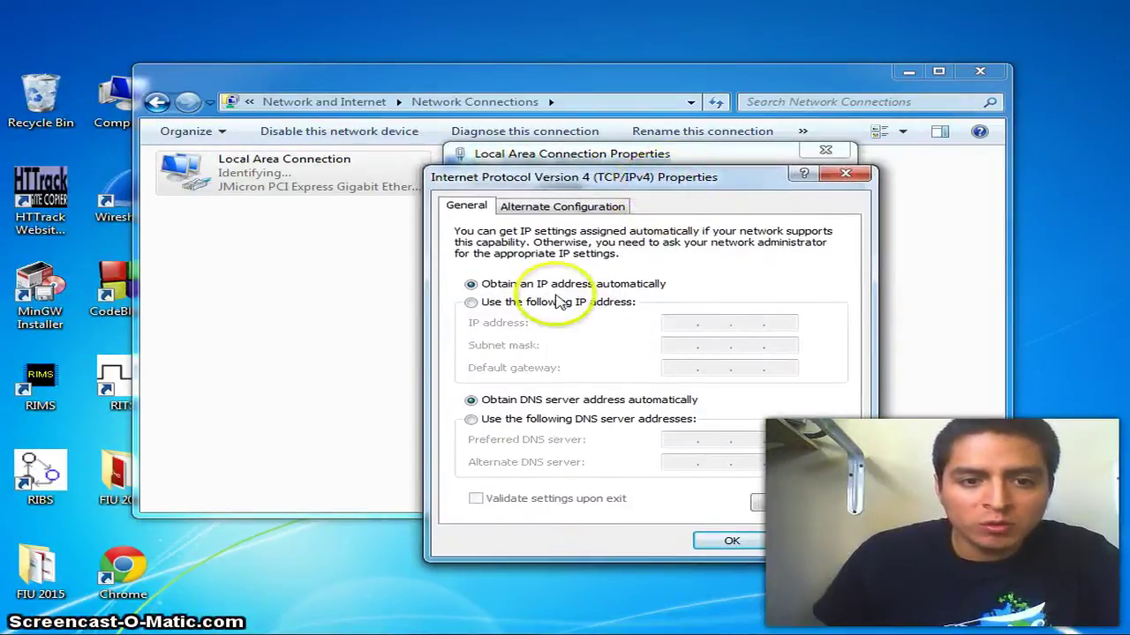
Assign the connection the static IP address 192.168.1.10 with subnet mask 255.255.255.0
left_click(481, 303)
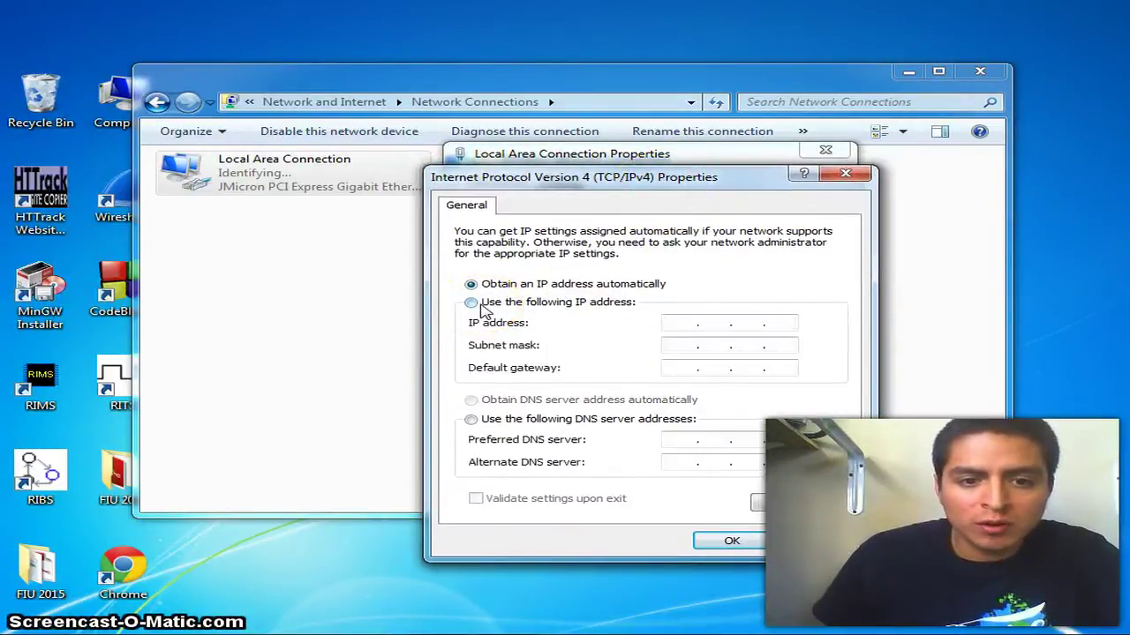
left_click(683, 323)
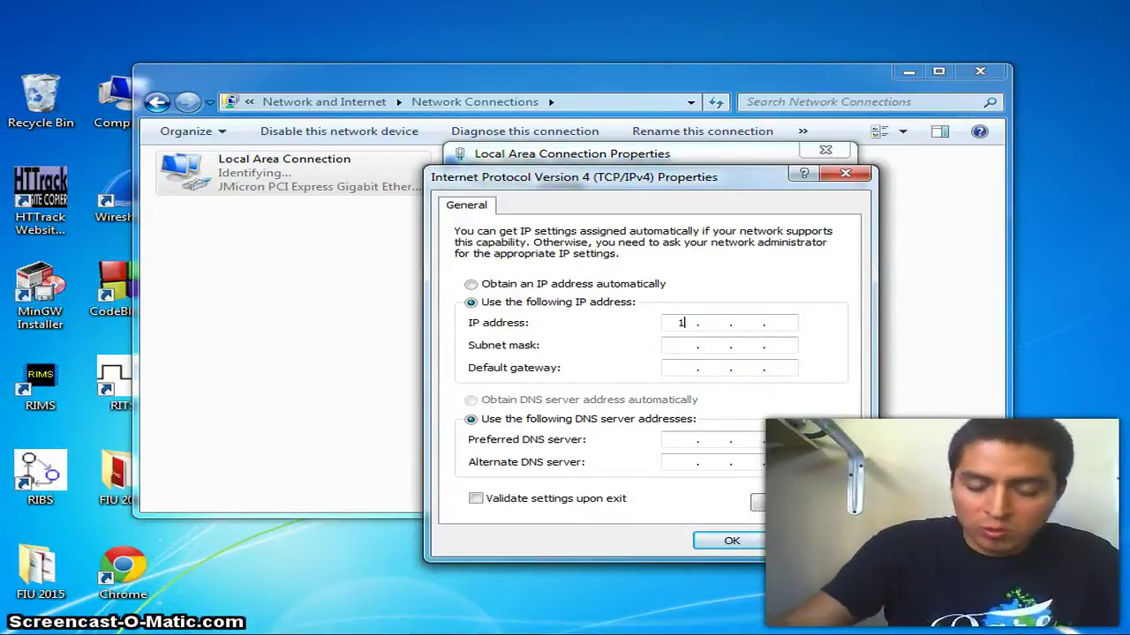
type("192 . 168 .")
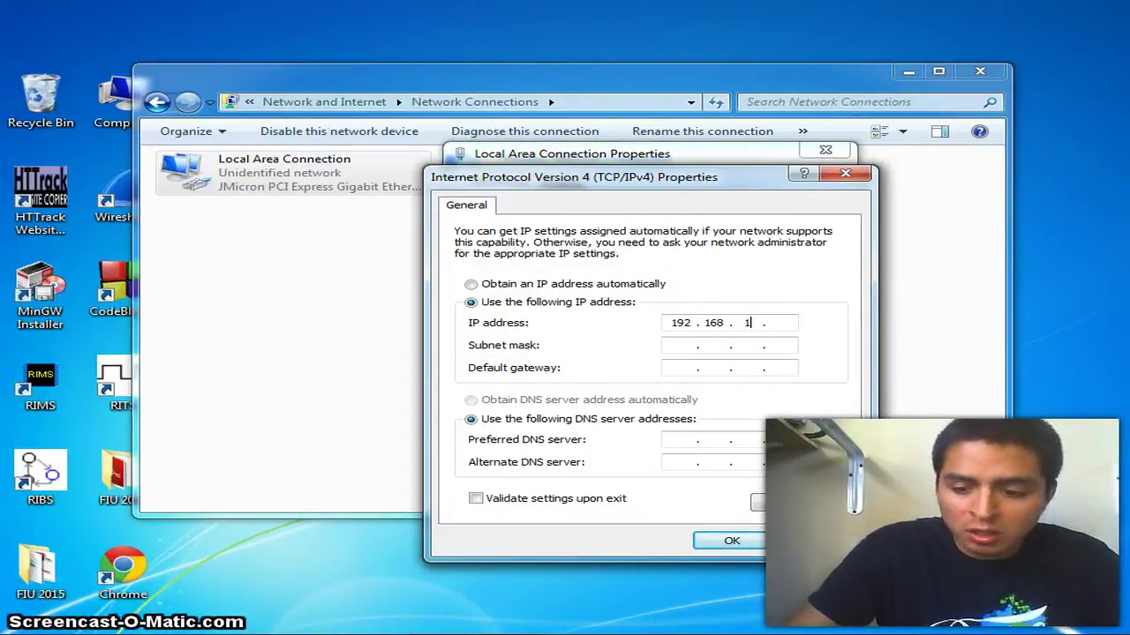
key("Tab")
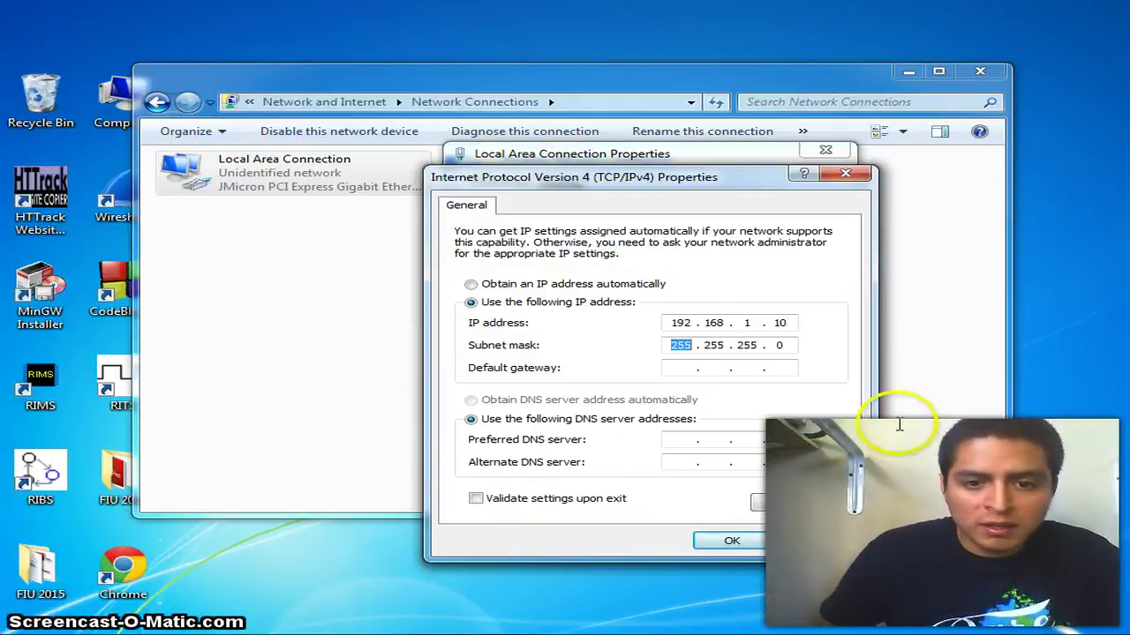
key("Tab")
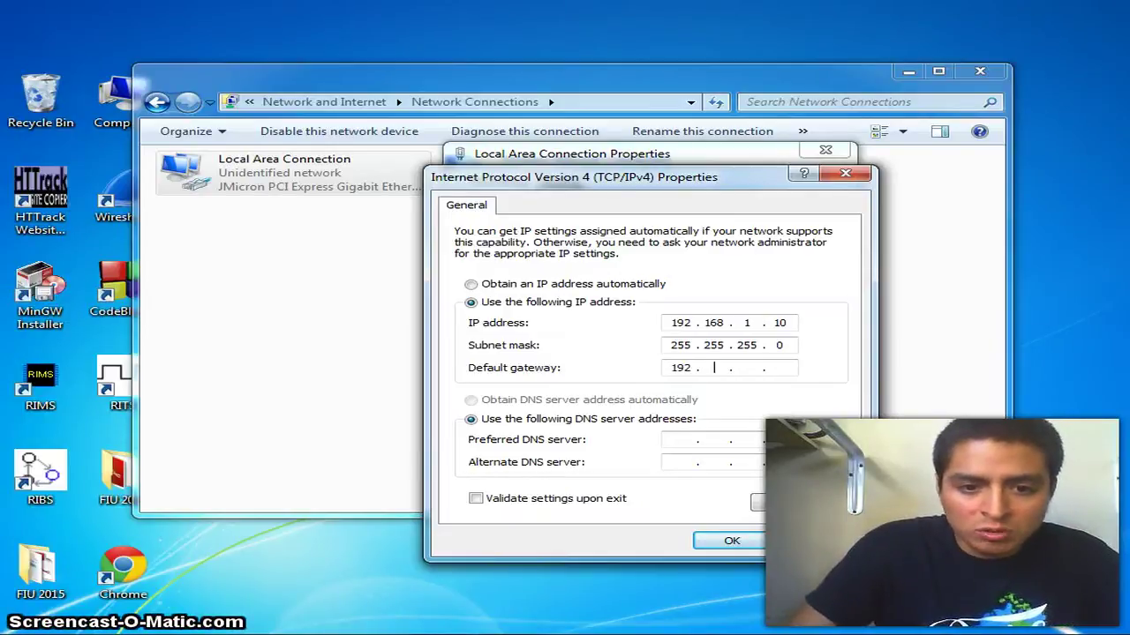
Set the default gateway to 192.168.1.1, apply the IPv4 settings, close the connection properties and minimize the Network Connections window
type("192.168.")
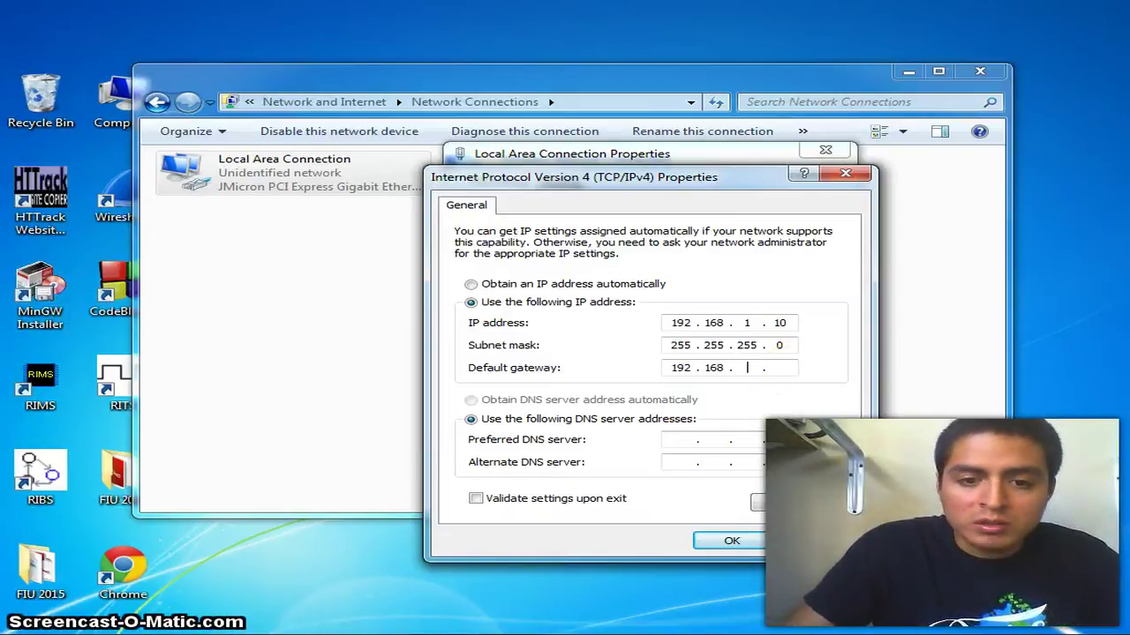
type("1.")
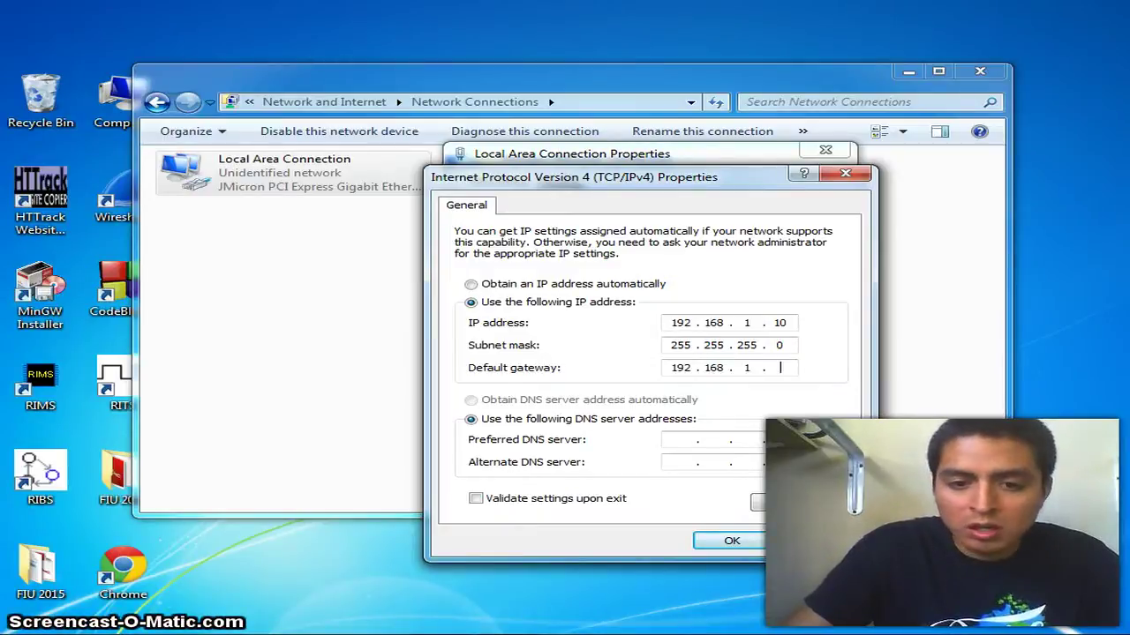
type("1")
key("BackSpace")
type(".1")
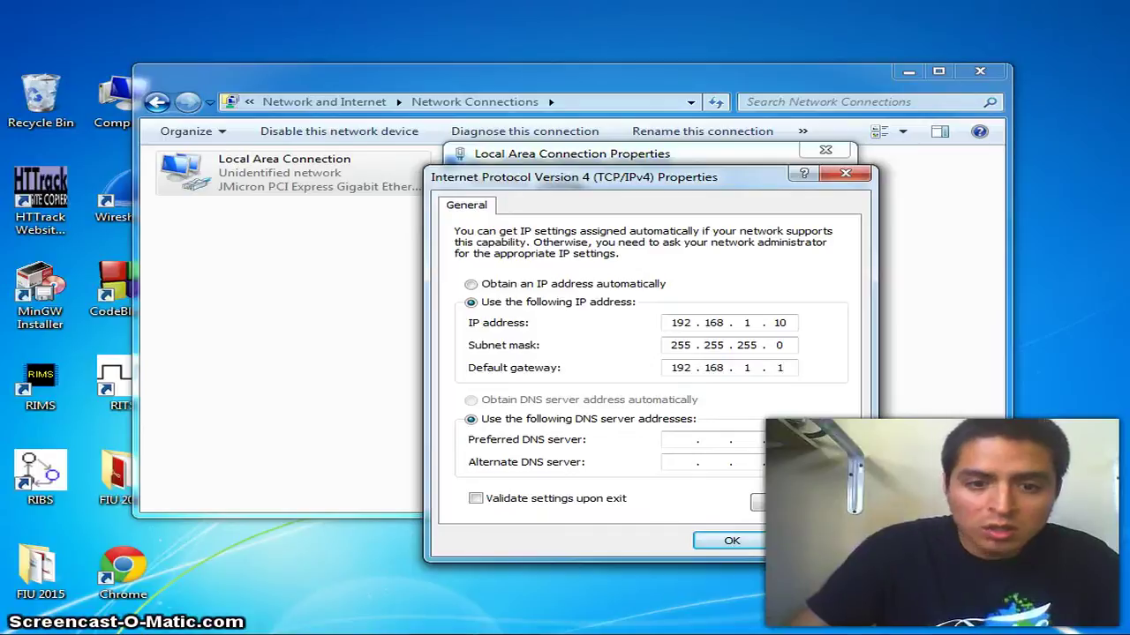
key("Return")
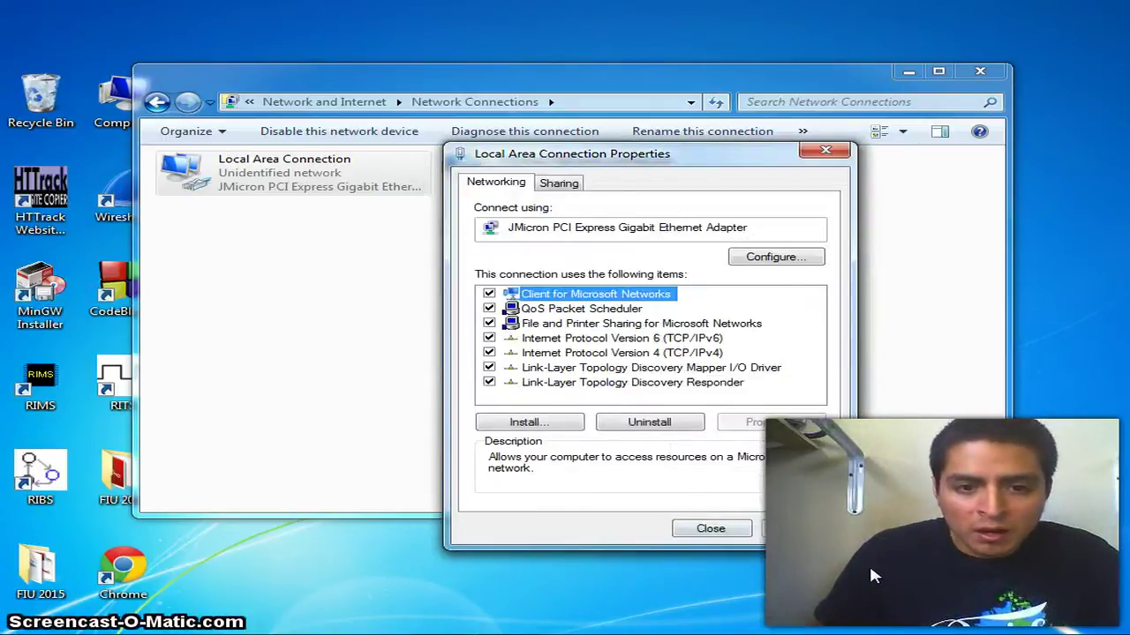
left_click(739, 531)
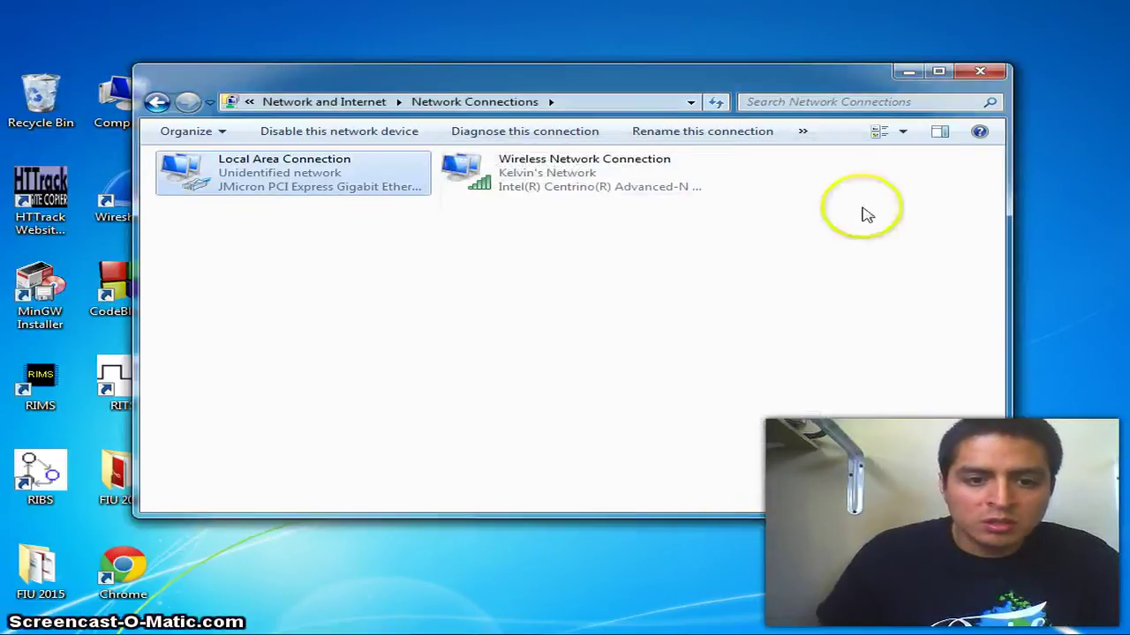
left_click(908, 71)
Switch to Internet Explorer and load the router's management page at 192.168.1.253
mouse_move(227, 613)
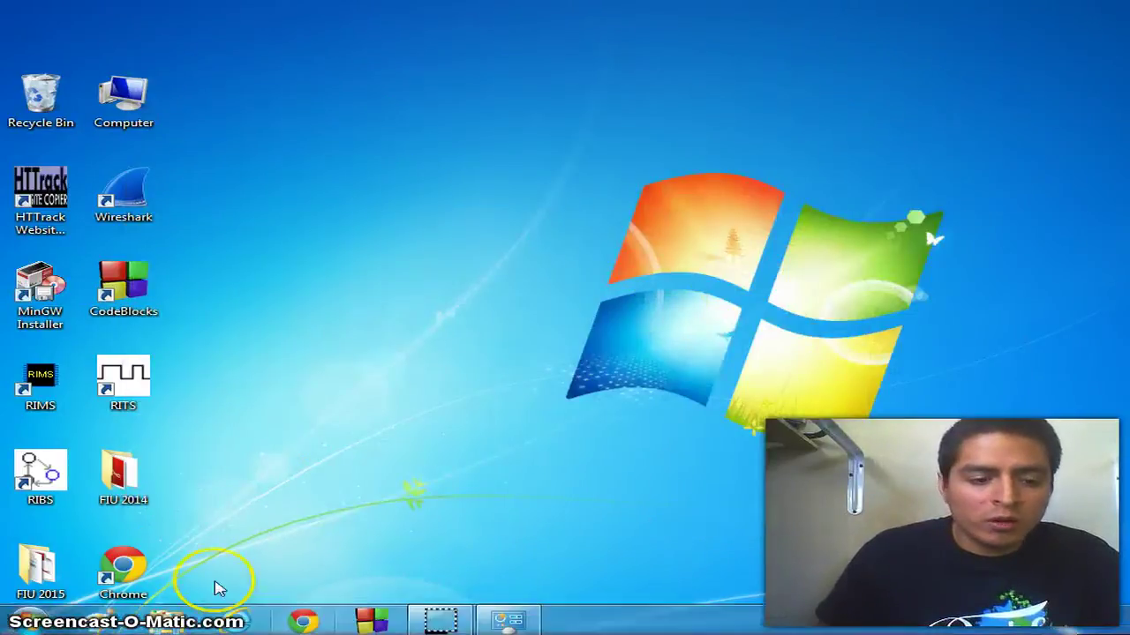
left_click(247, 622)
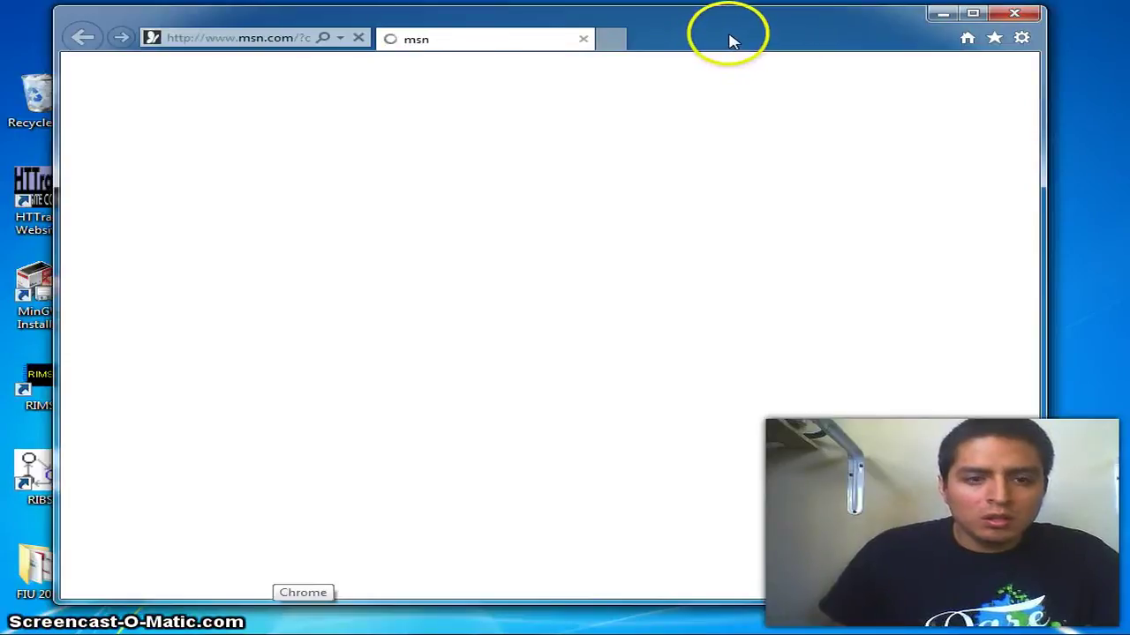
left_click_drag(715, 52, 699, 48)
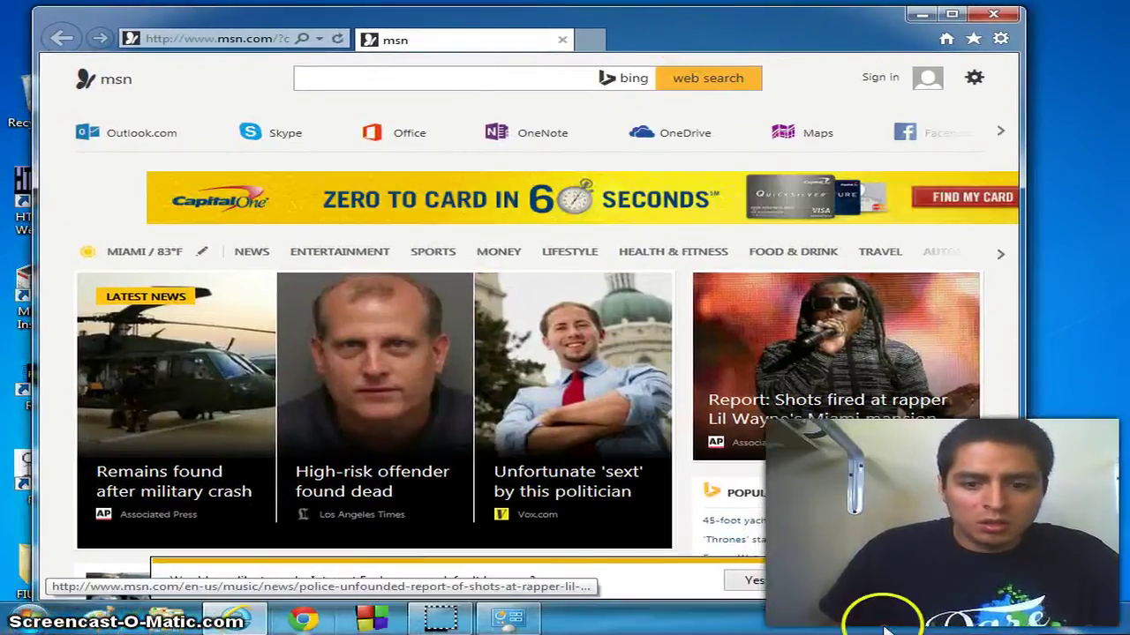
left_click(822, 589)
left_click(252, 38)
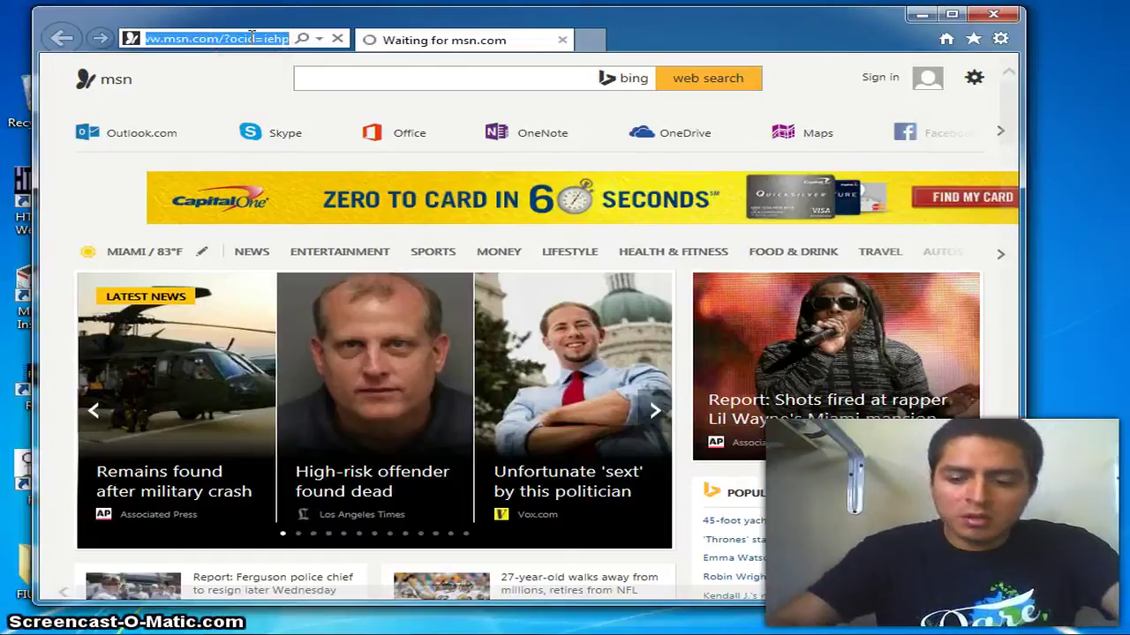
type("192")
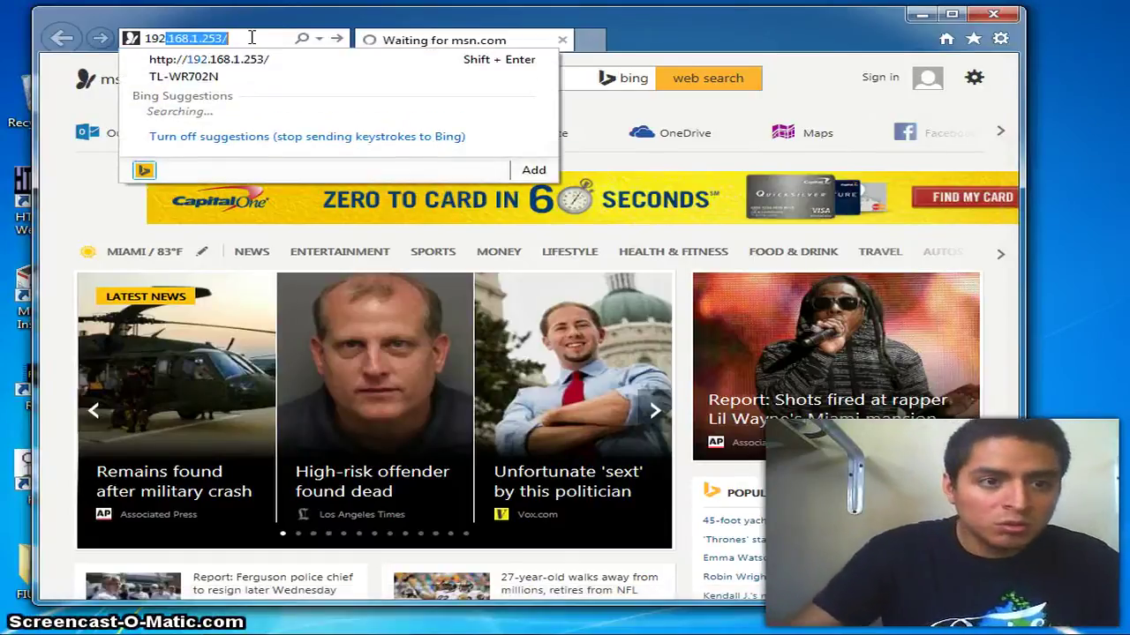
type(".168.1.253")
key("Return")
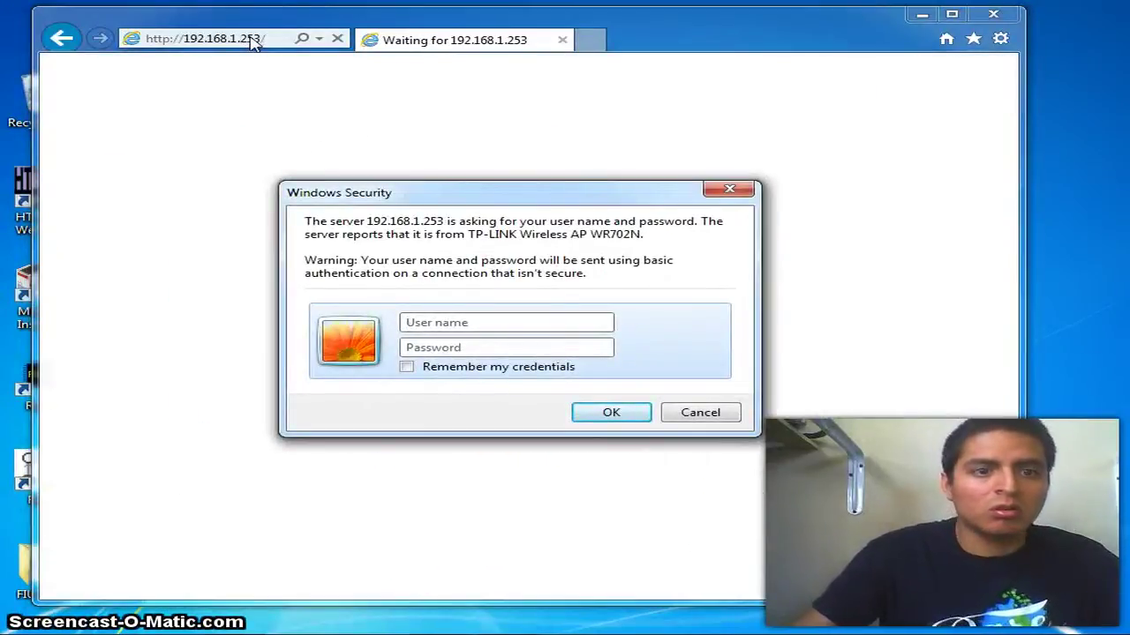
Log in to the TP-LINK router with the user name admin and the account password
left_click(231, 128)
left_click(428, 321)
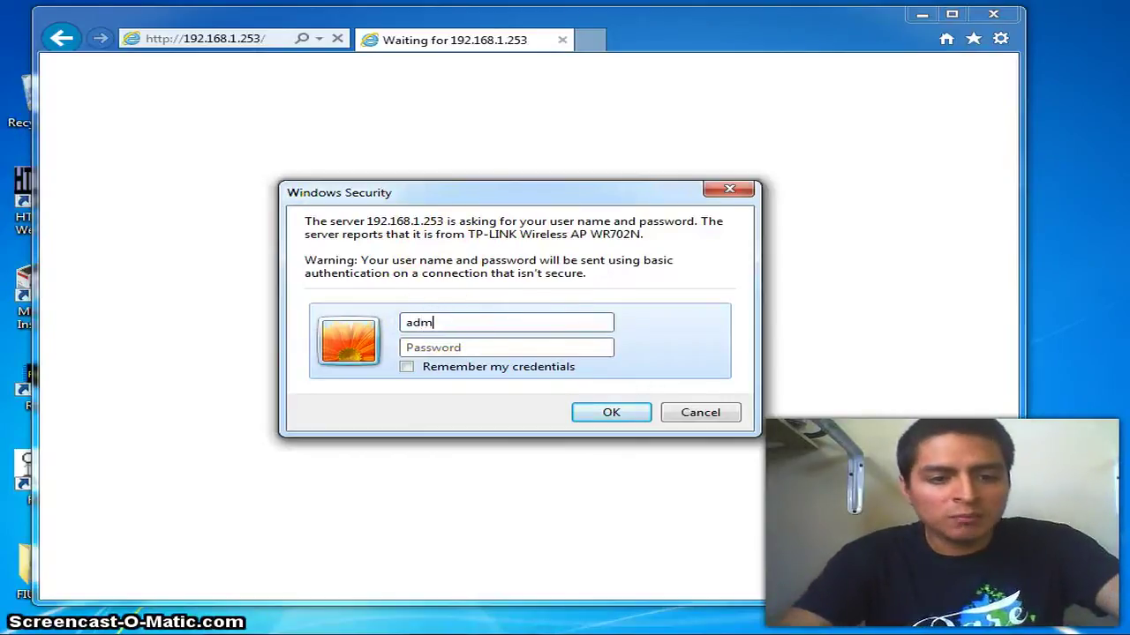
type("ad")
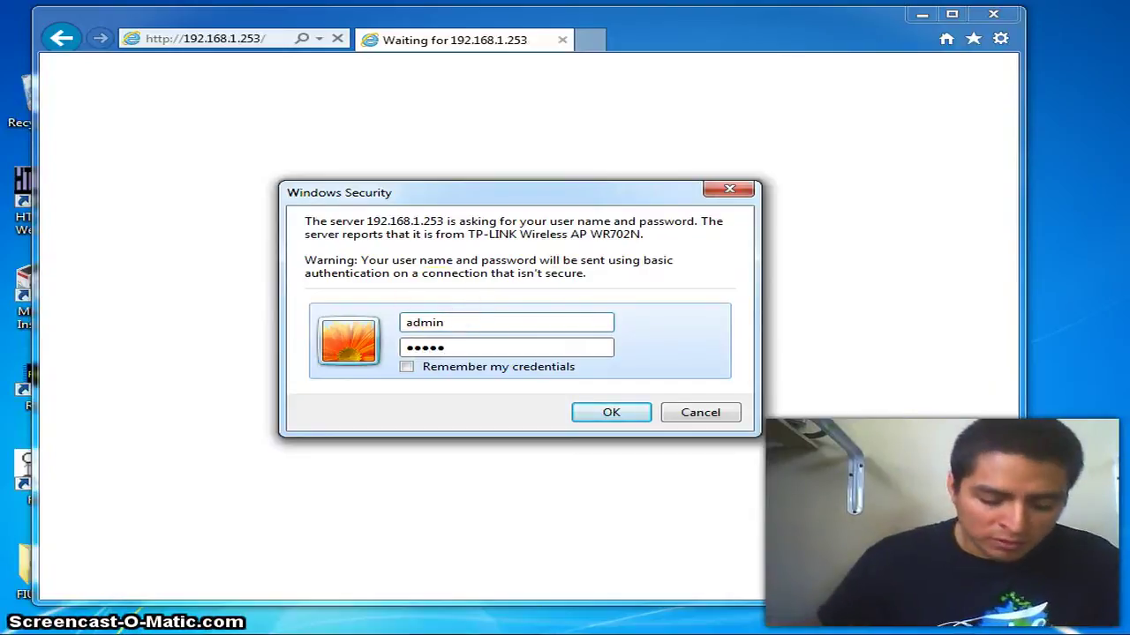
left_click(600, 416)
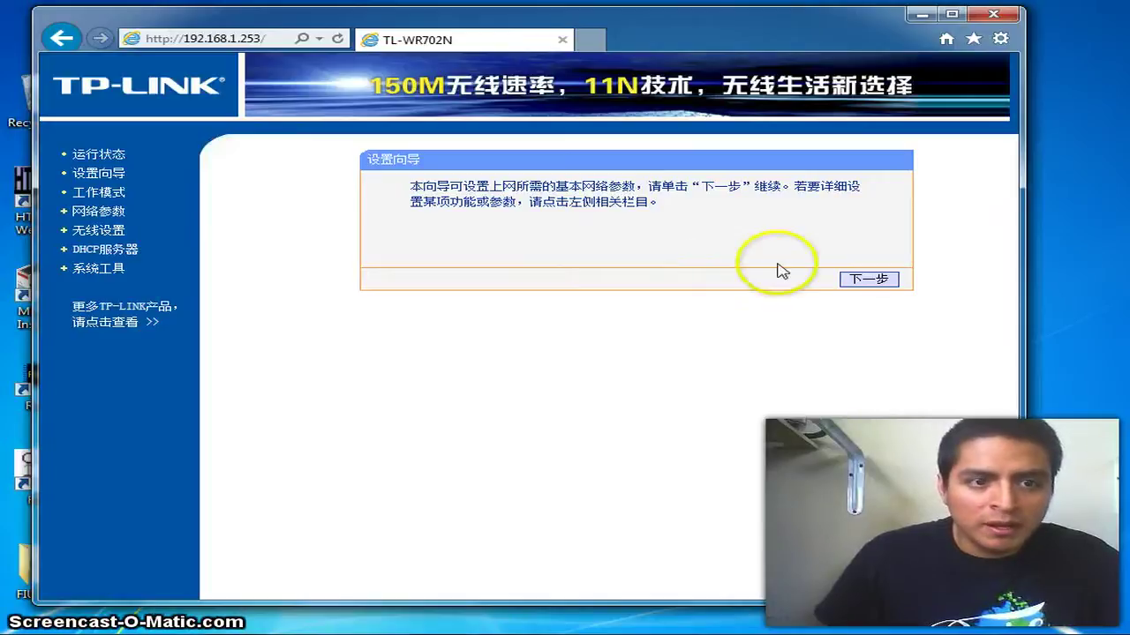
Start the router's setup wizard and select AP (access point) as the working mode
left_click(869, 281)
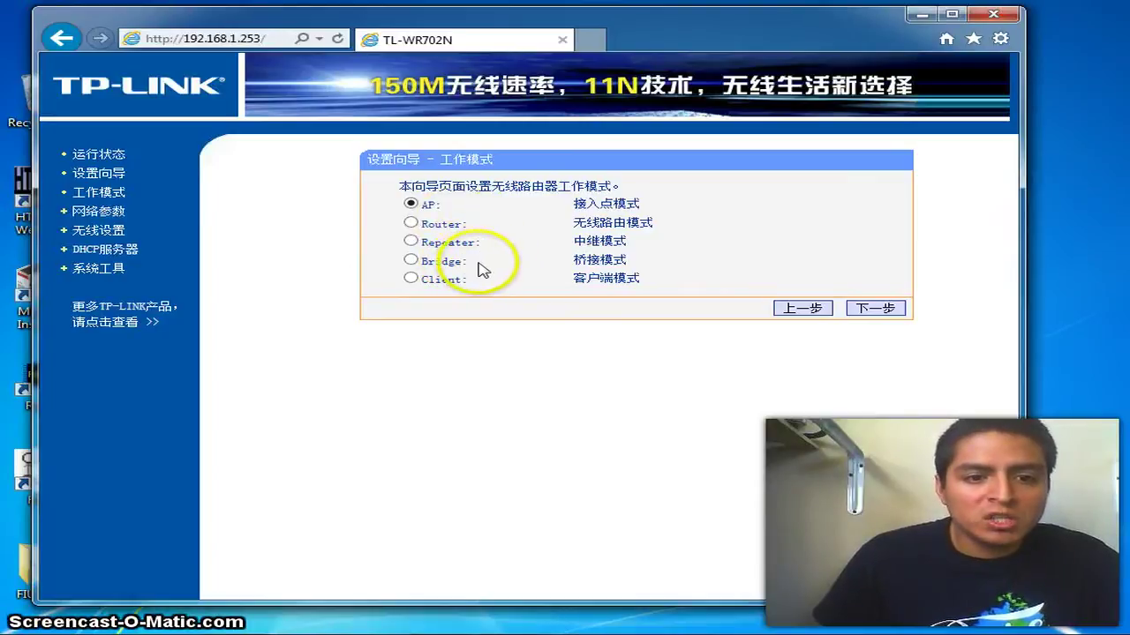
left_click(861, 309)
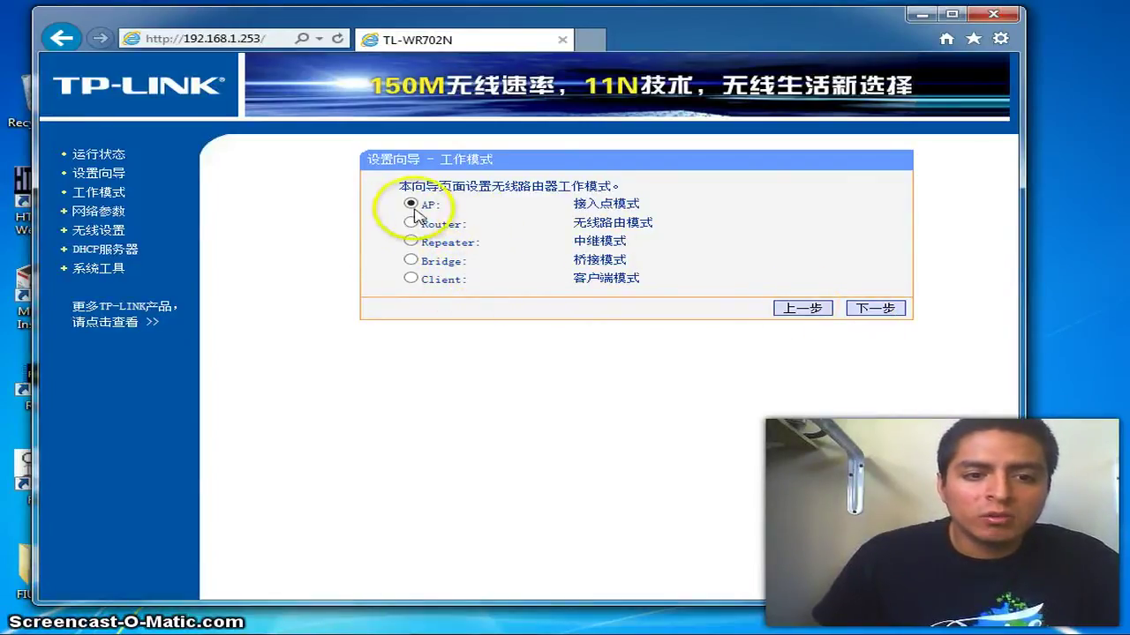
left_click(410, 203)
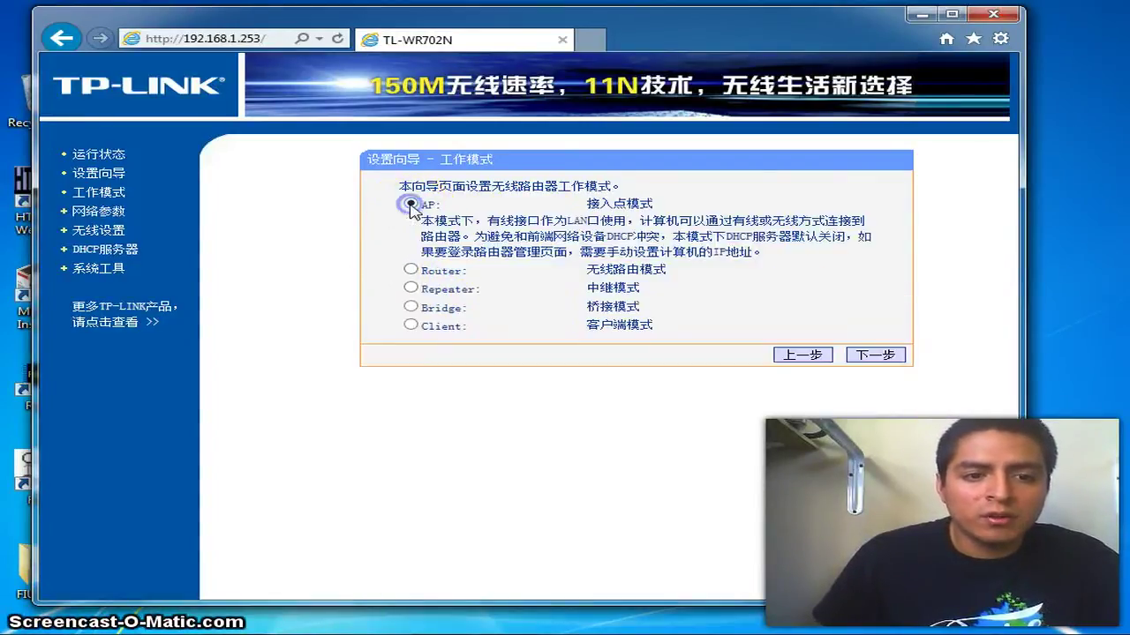
Continue the wizard with AP mode and set the wireless network's SSID to House13
left_click(895, 356)
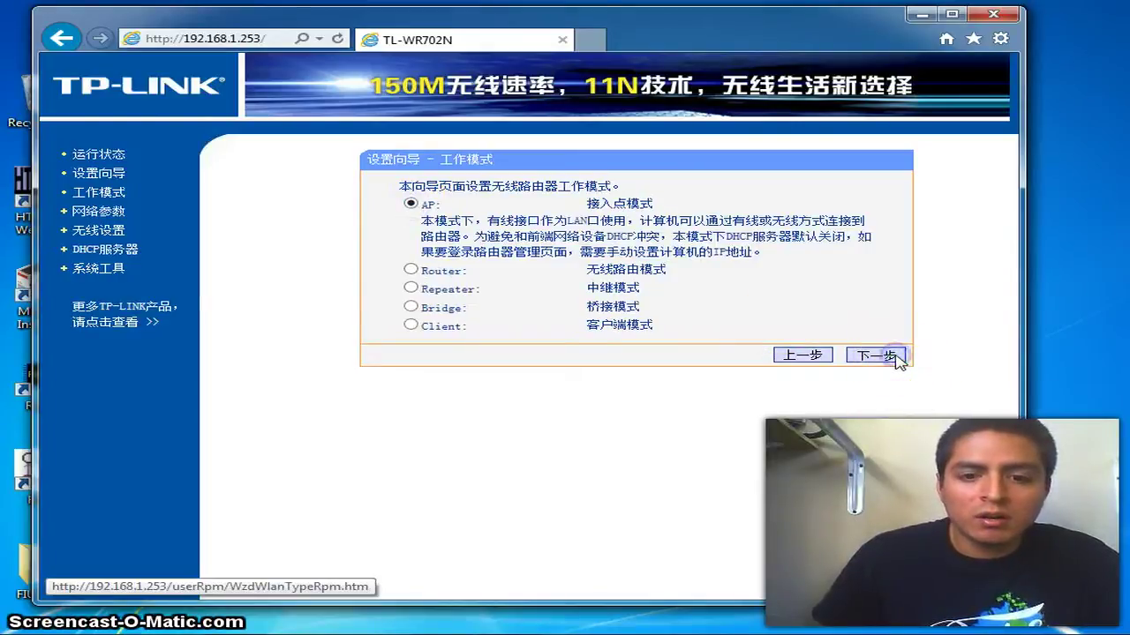
left_click(635, 213)
key("ctrl+a")
key("BackSpace")
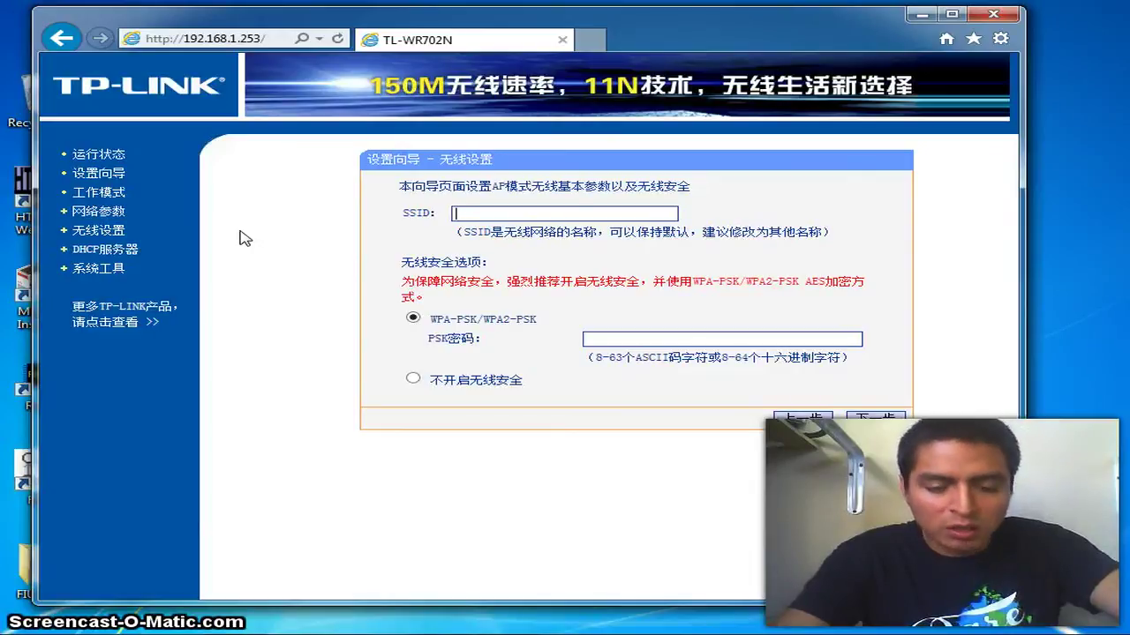
type("Ho")
key("Down")
key("Return")
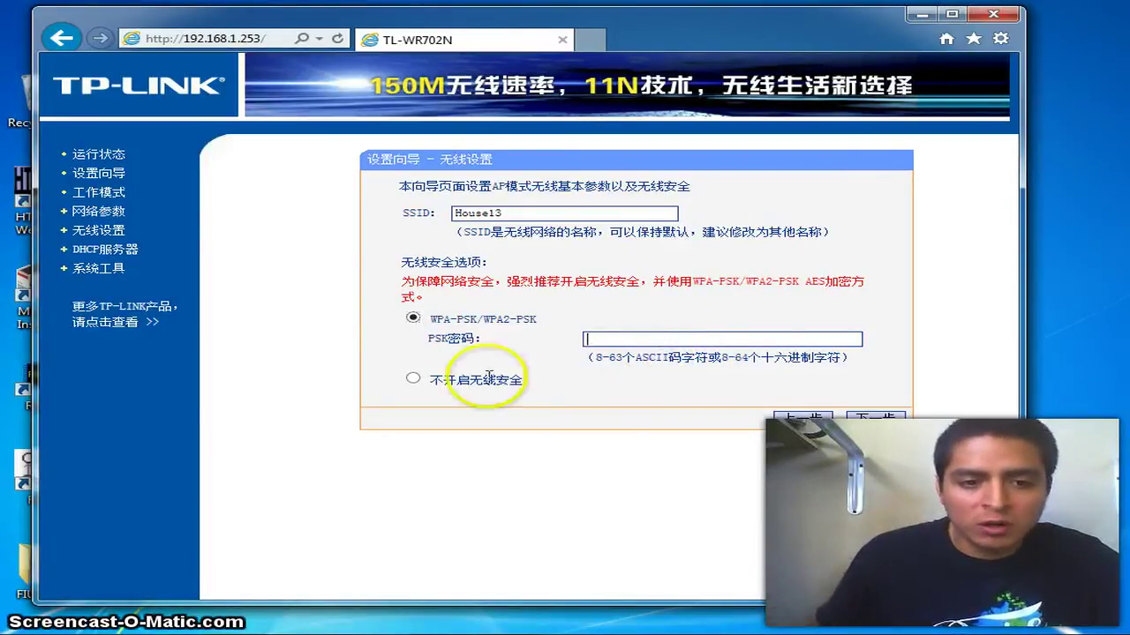
Turn wireless security off (不开启无线安全) and continue to the wizard's final page
left_click(413, 381)
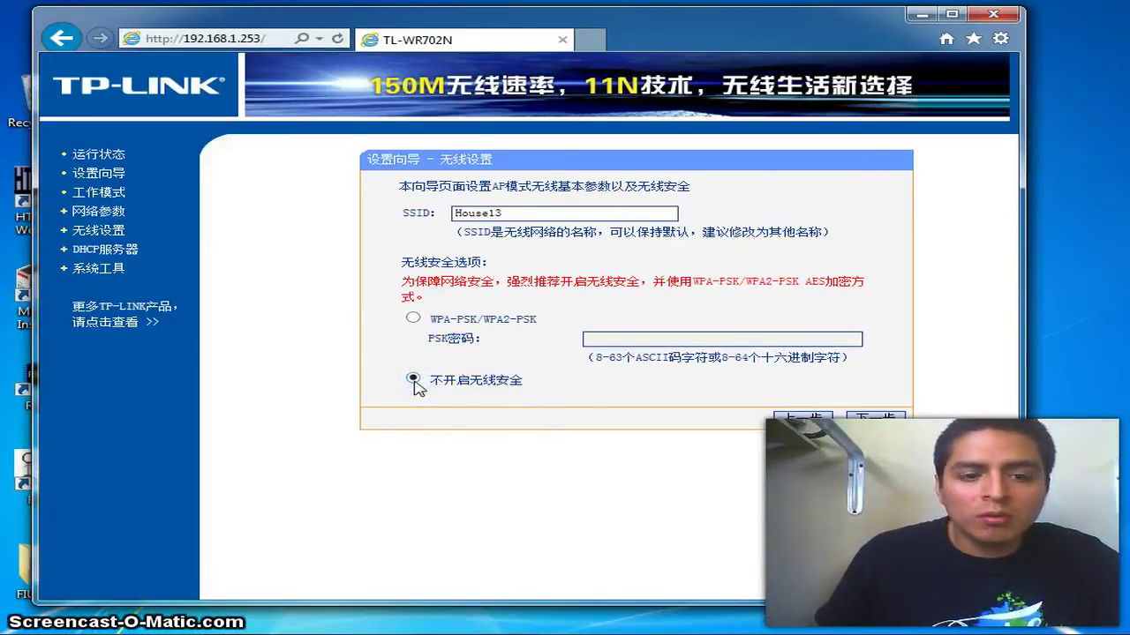
left_click(847, 407)
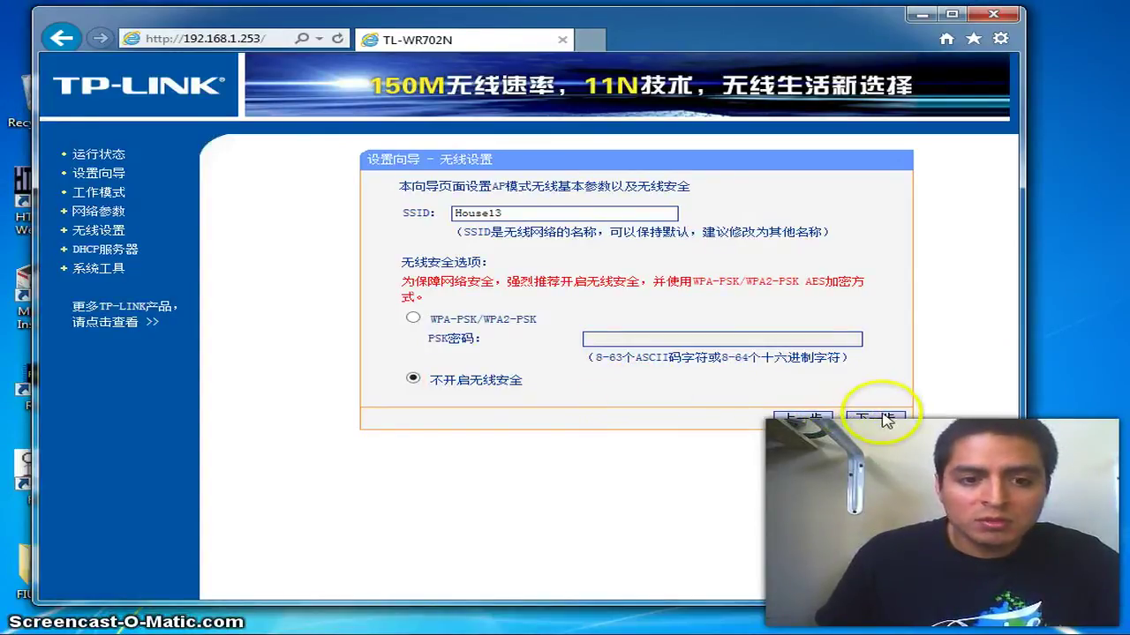
left_click(415, 379)
left_click(889, 417)
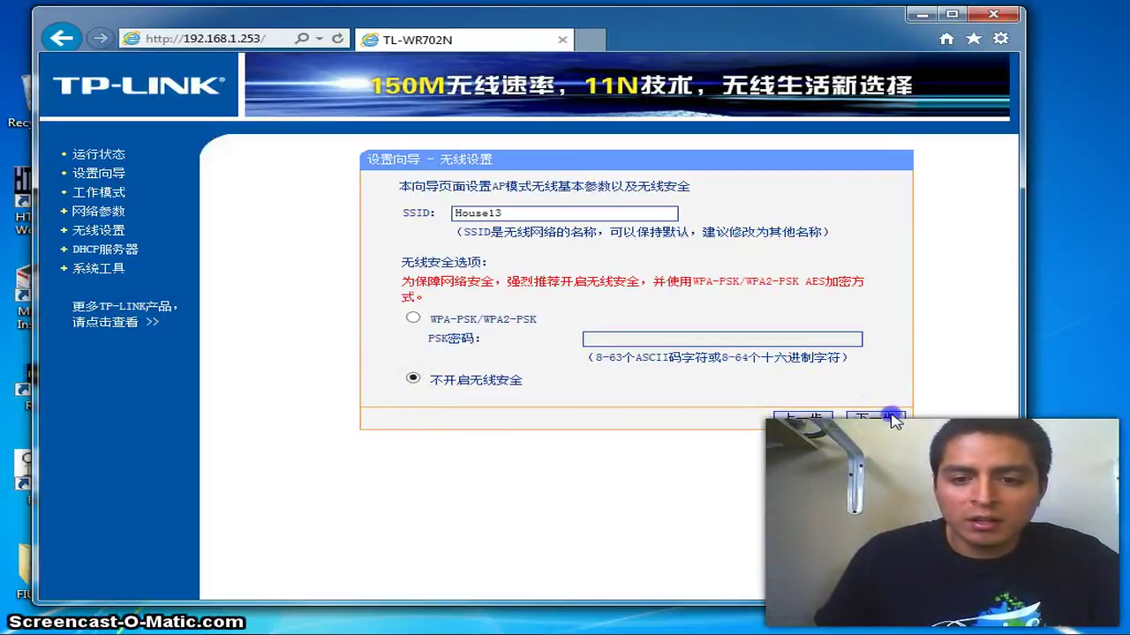
left_click(892, 418)
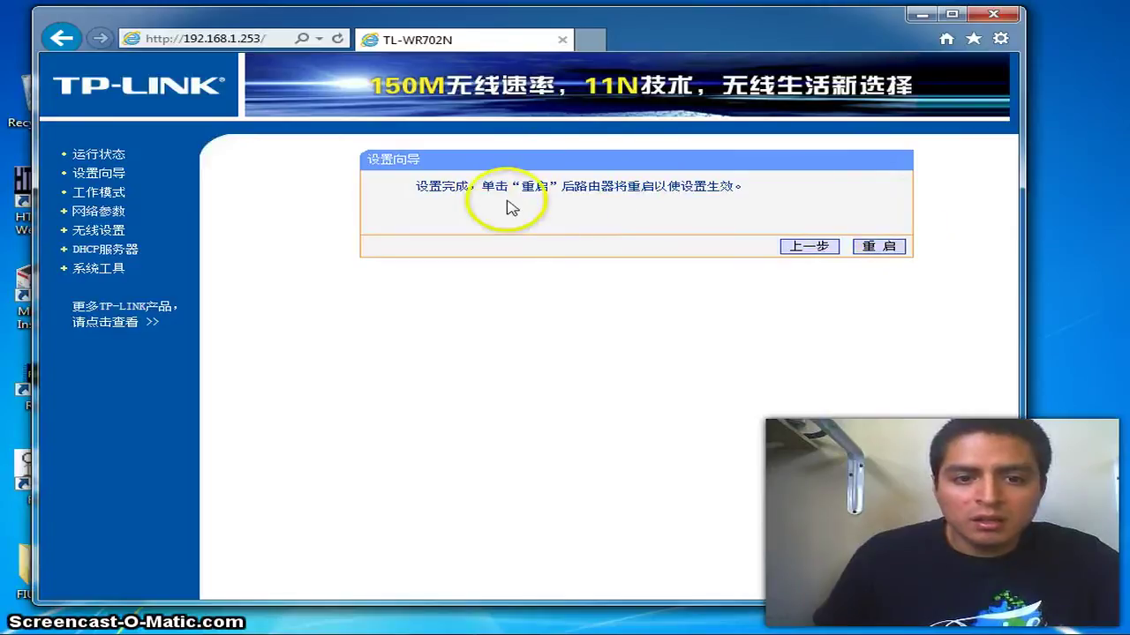
Reboot the router to apply the wizard settings, widen the browser window slightly and minimize it
left_click(872, 248)
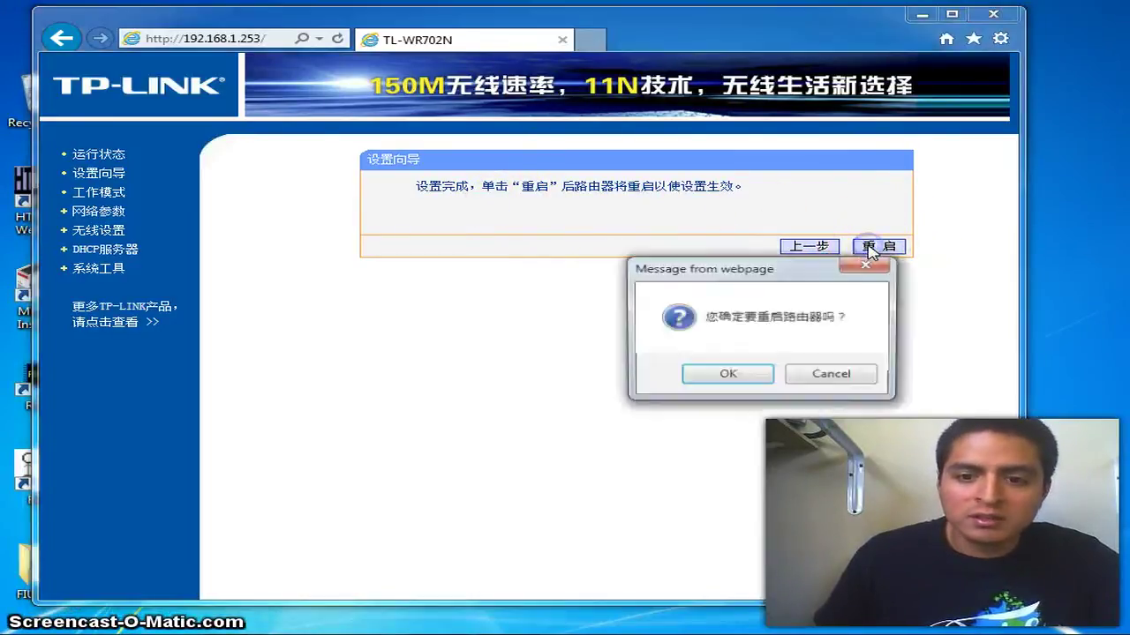
left_click(722, 376)
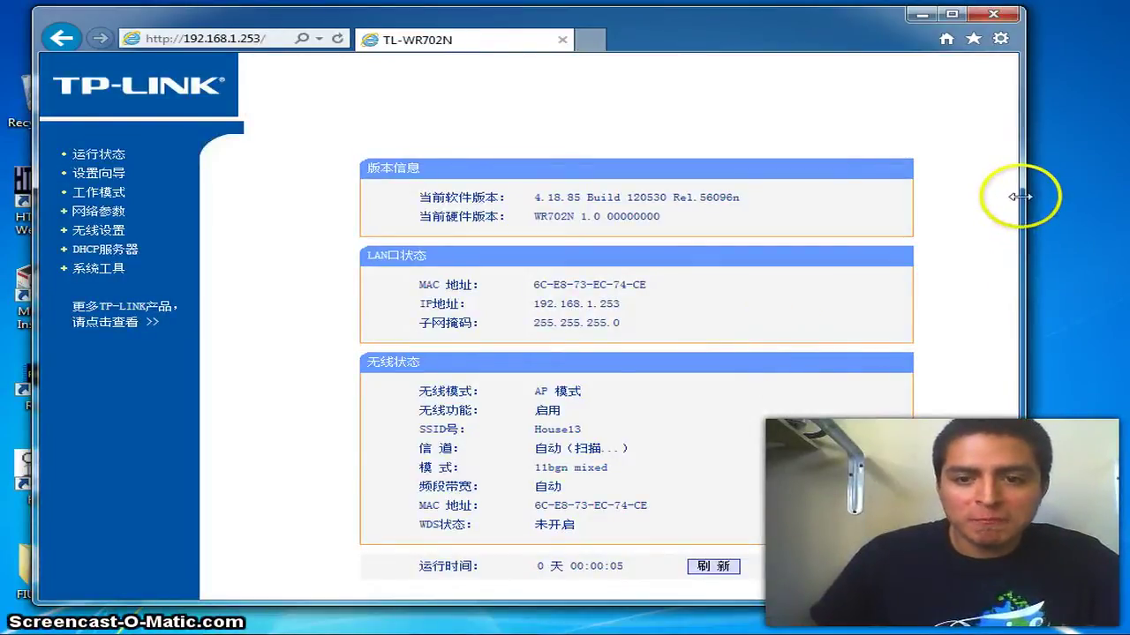
left_click_drag(1020, 196, 1045, 198)
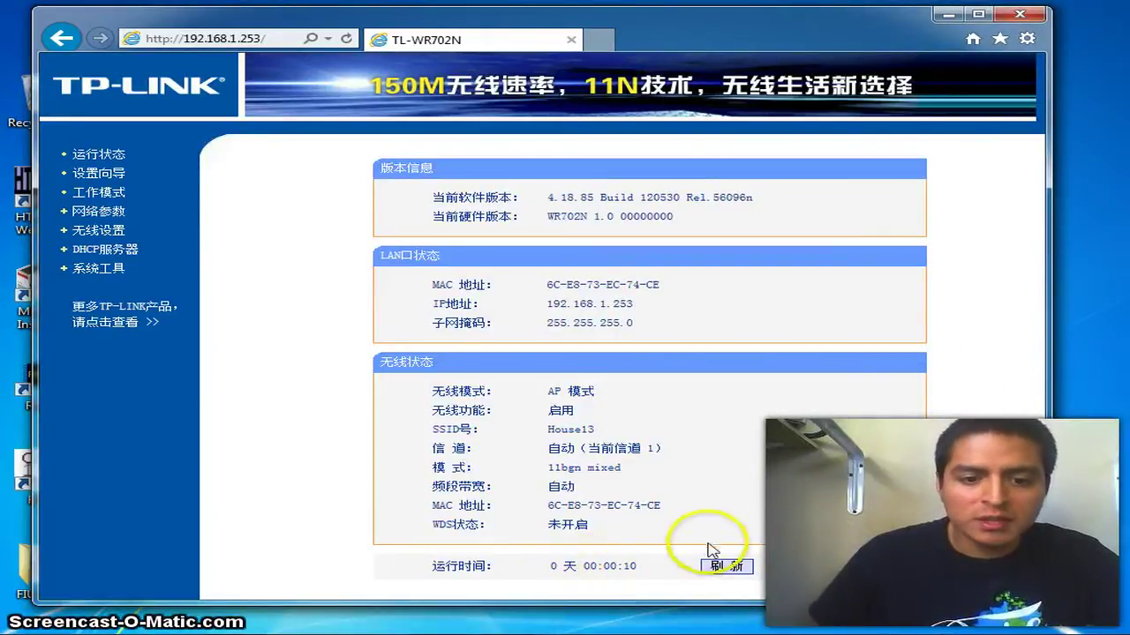
left_click(949, 15)
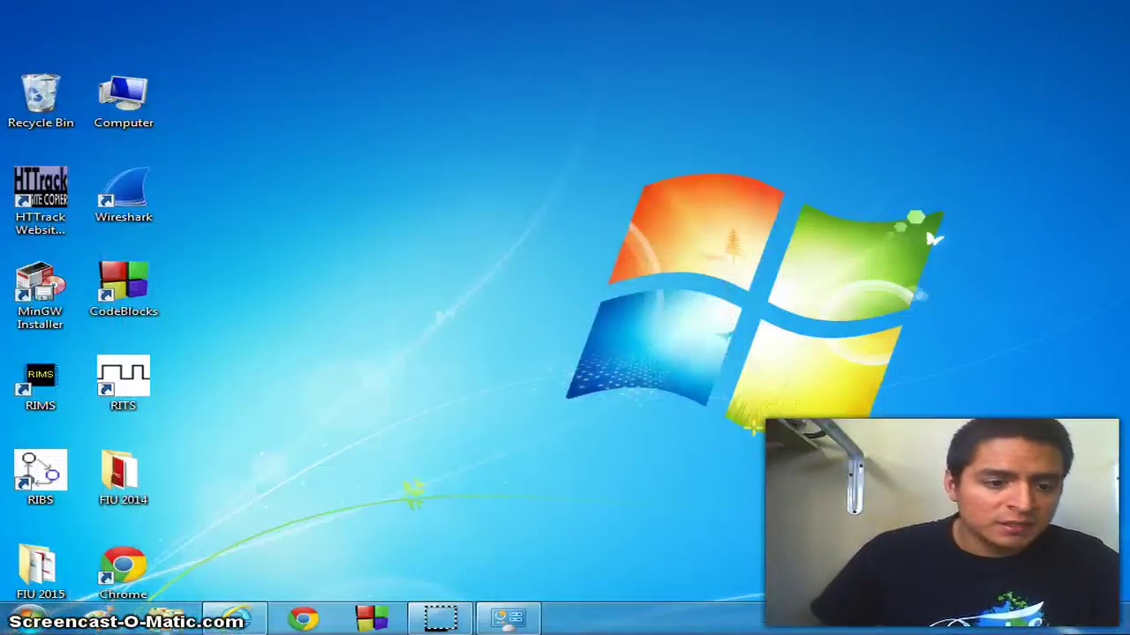
Open the computer's network adapter settings through the Network and Sharing Center in Control Panel
left_click(26, 619)
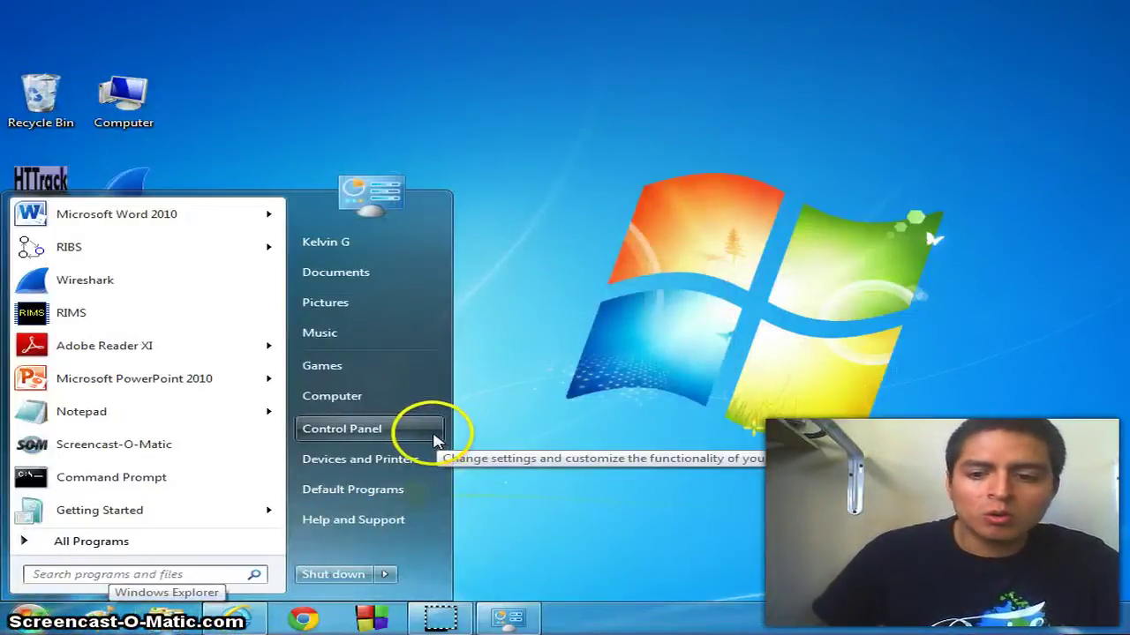
left_click(344, 428)
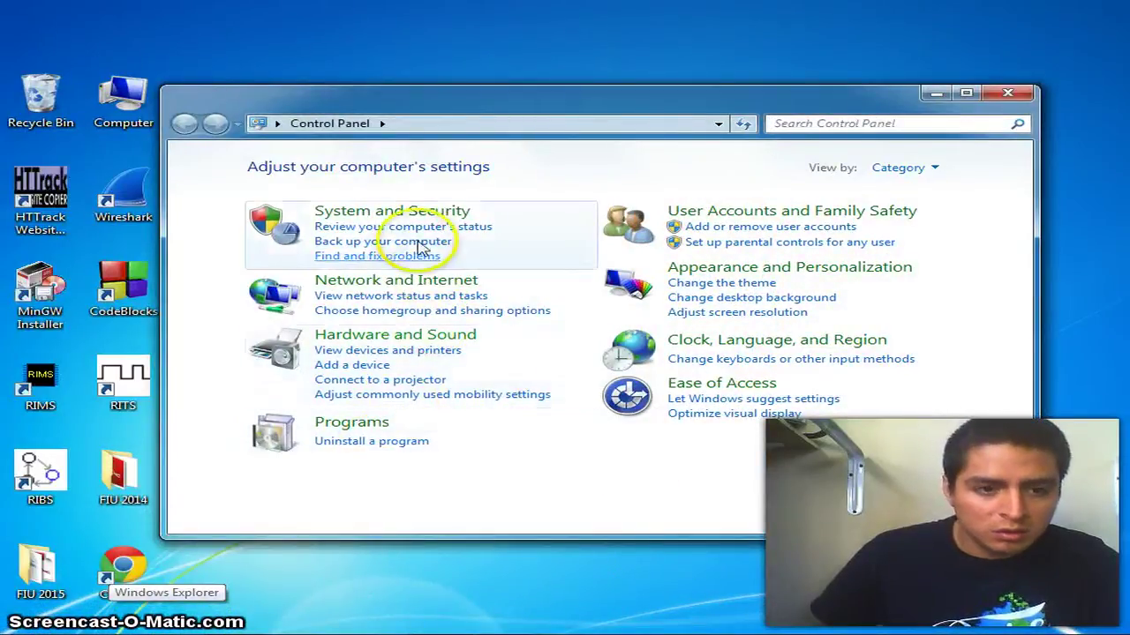
left_click(364, 286)
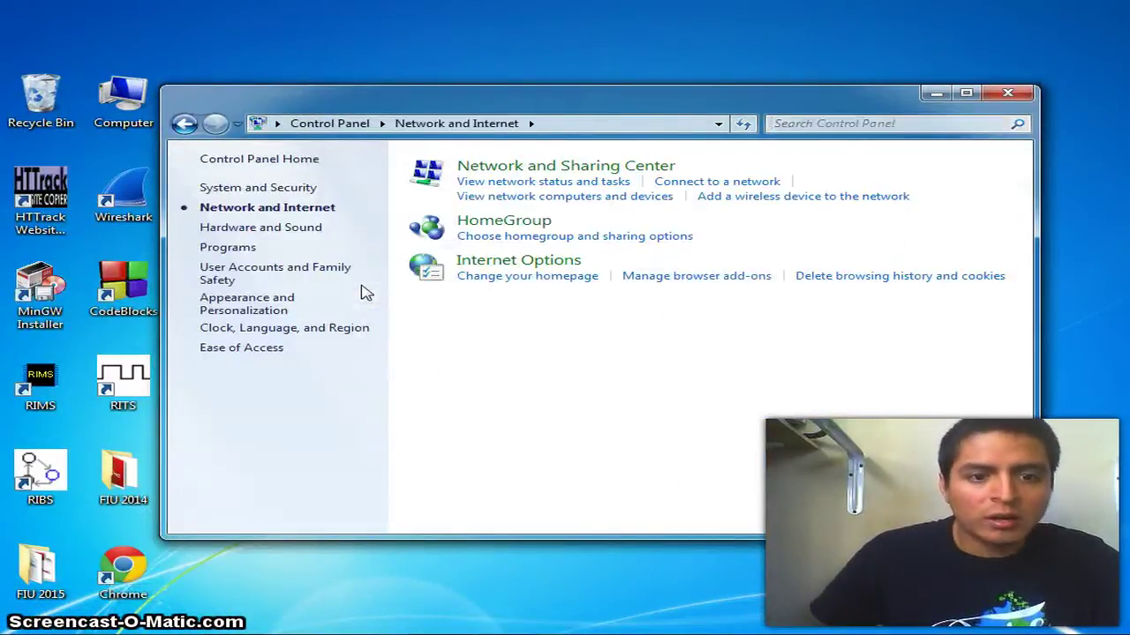
left_click(557, 171)
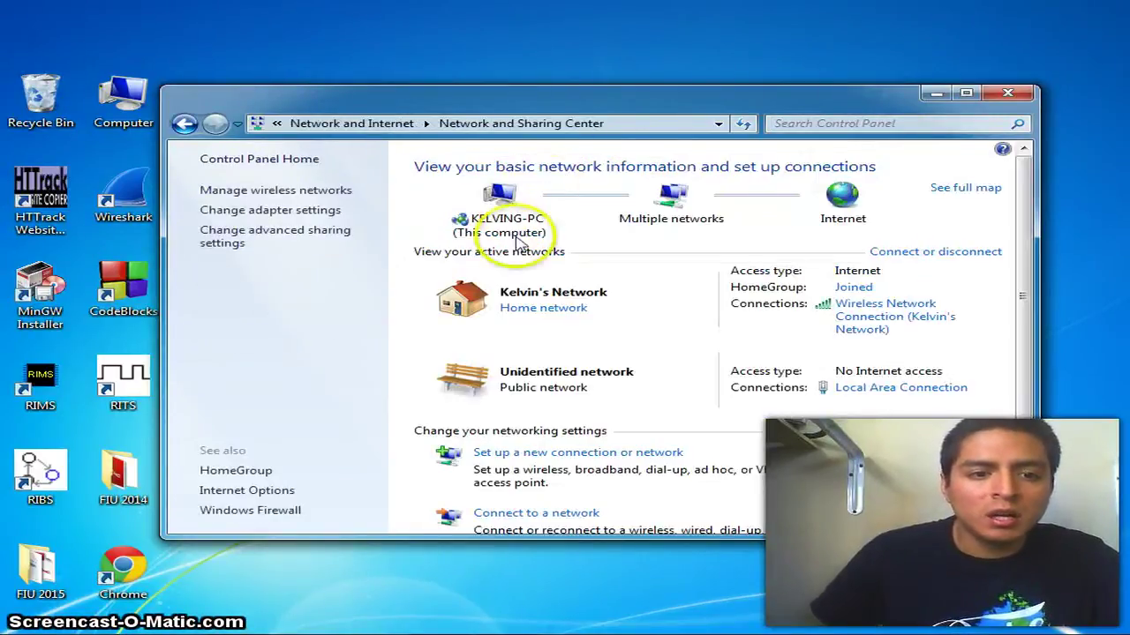
left_click(328, 205)
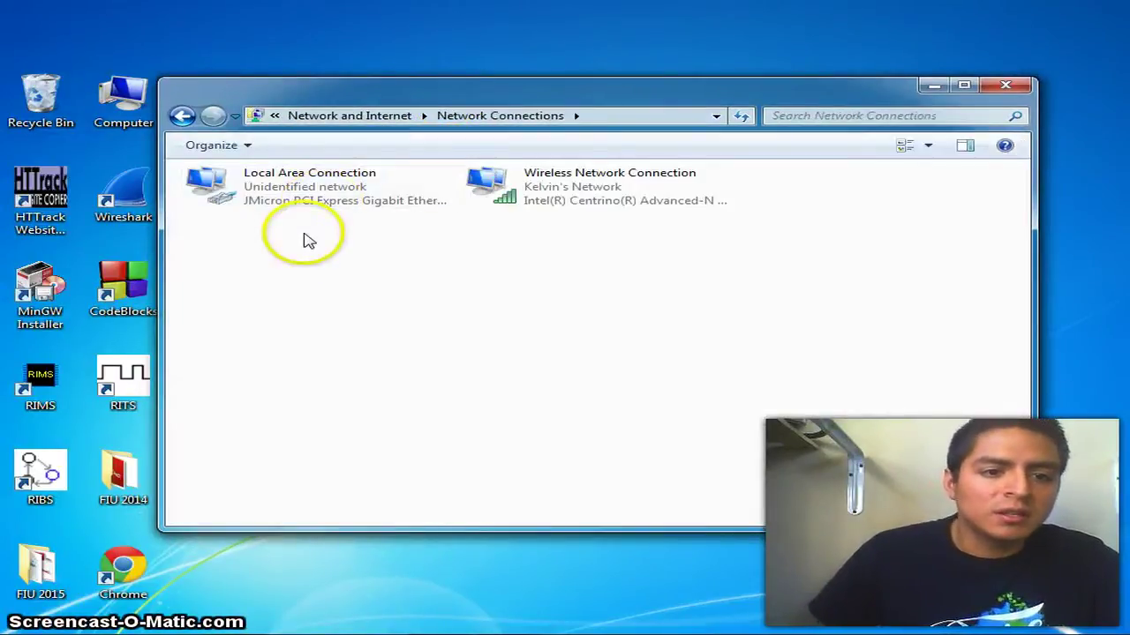
Open the Internet Protocol Version 4 (TCP/IPv4) properties of the Local Area Connection
left_click(284, 189)
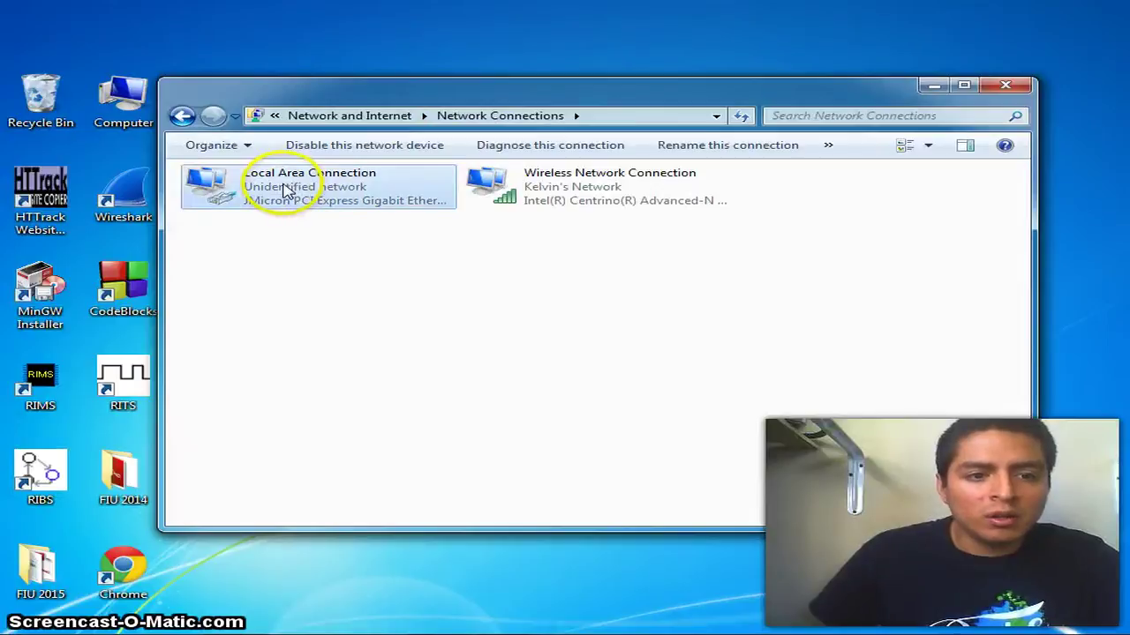
right_click(319, 197)
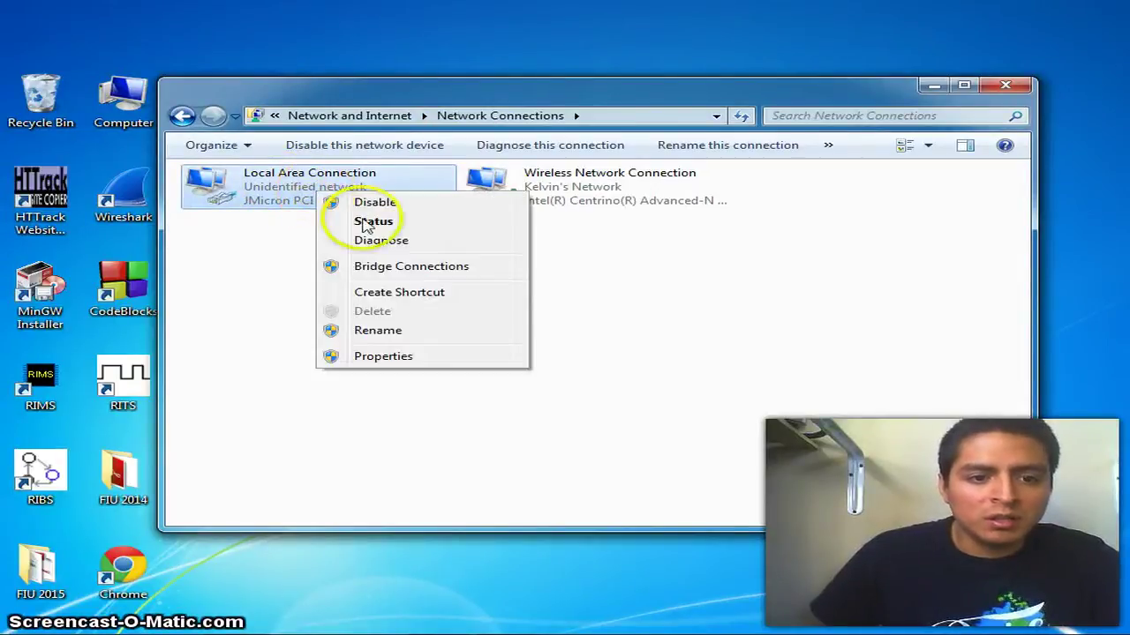
left_click(469, 361)
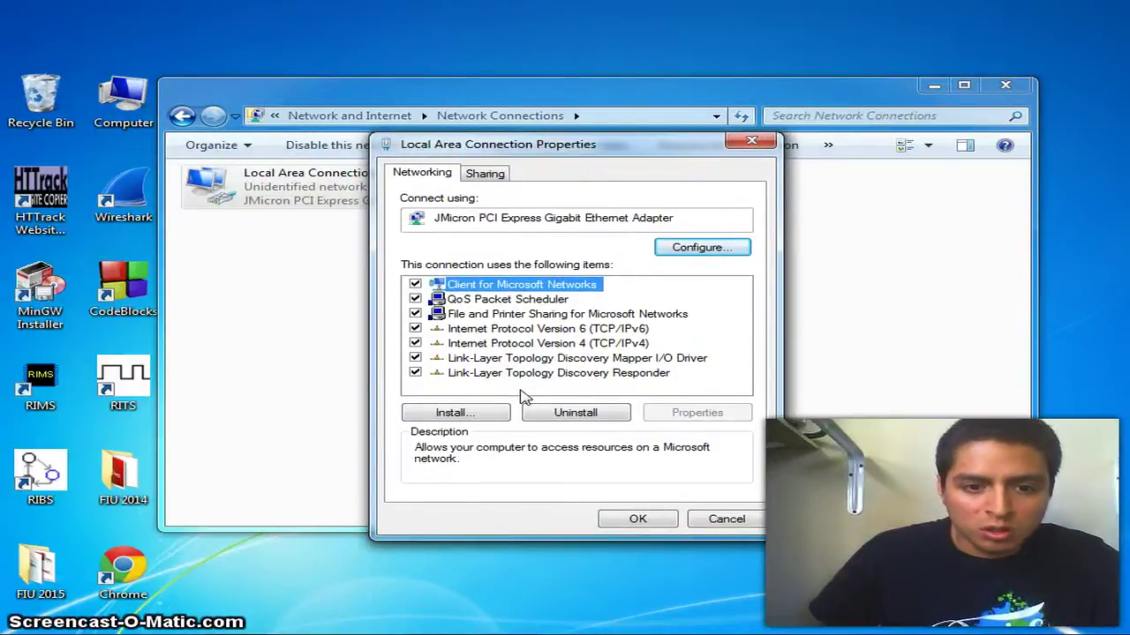
left_click(529, 343)
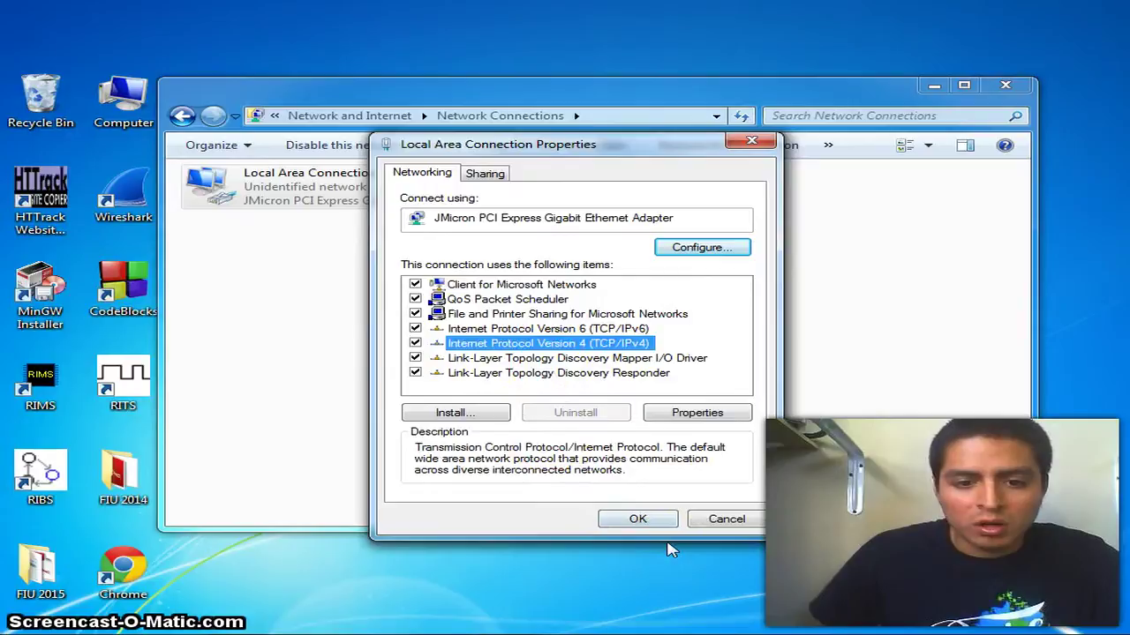
key("alt+r")
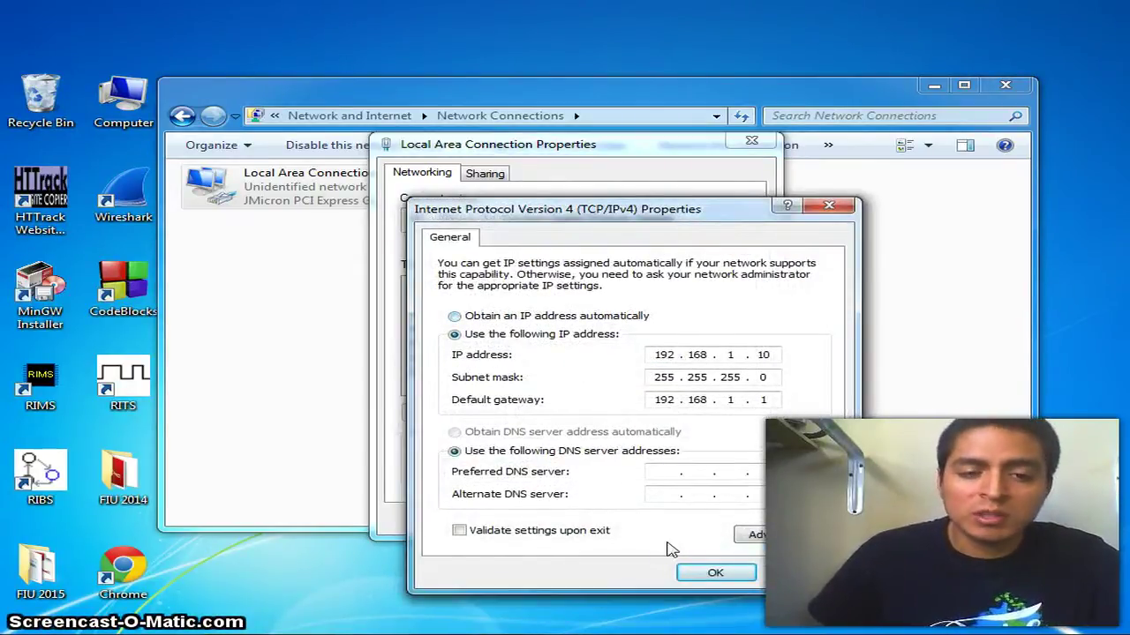
Set the IP address and DNS server to be obtained automatically, apply, close the connection properties and minimize the Network Connections window
left_click(489, 321)
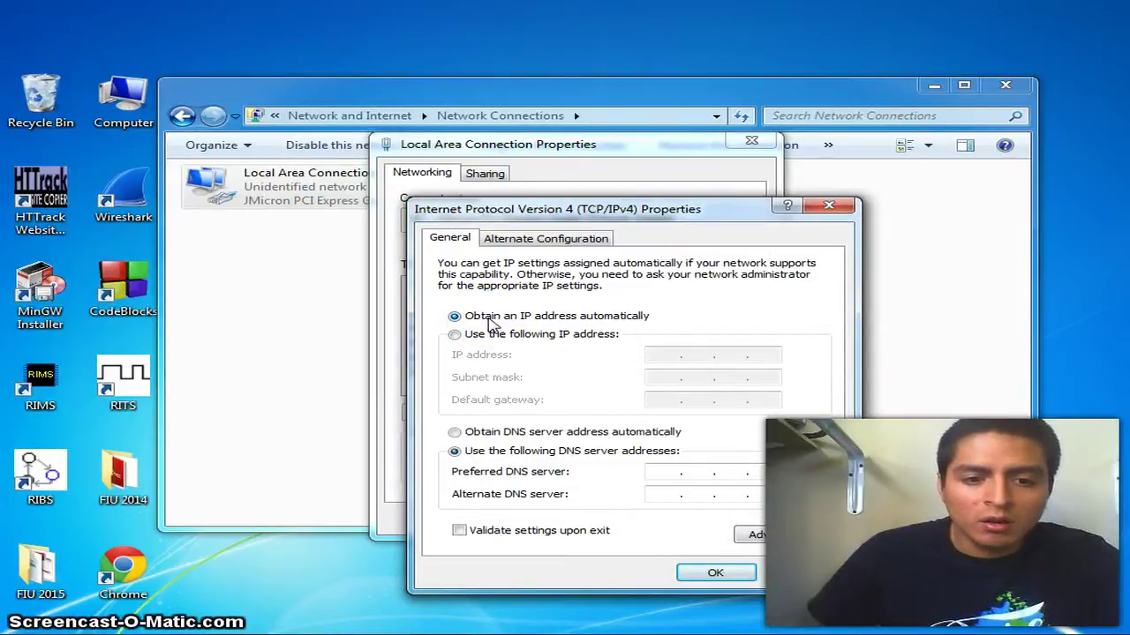
left_click(466, 436)
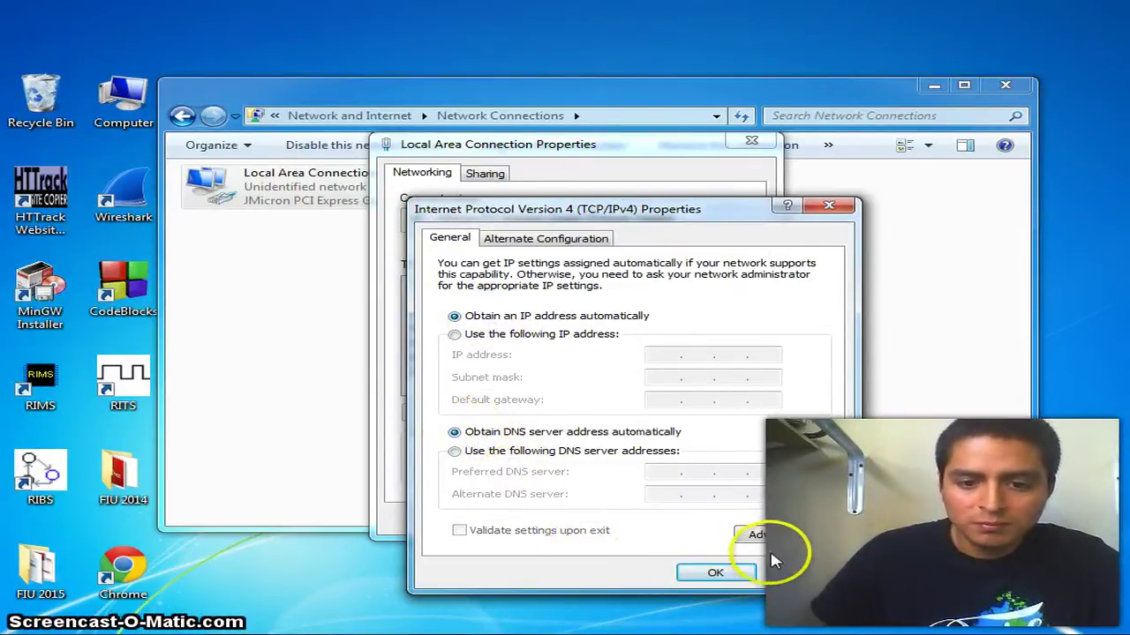
left_click(717, 574)
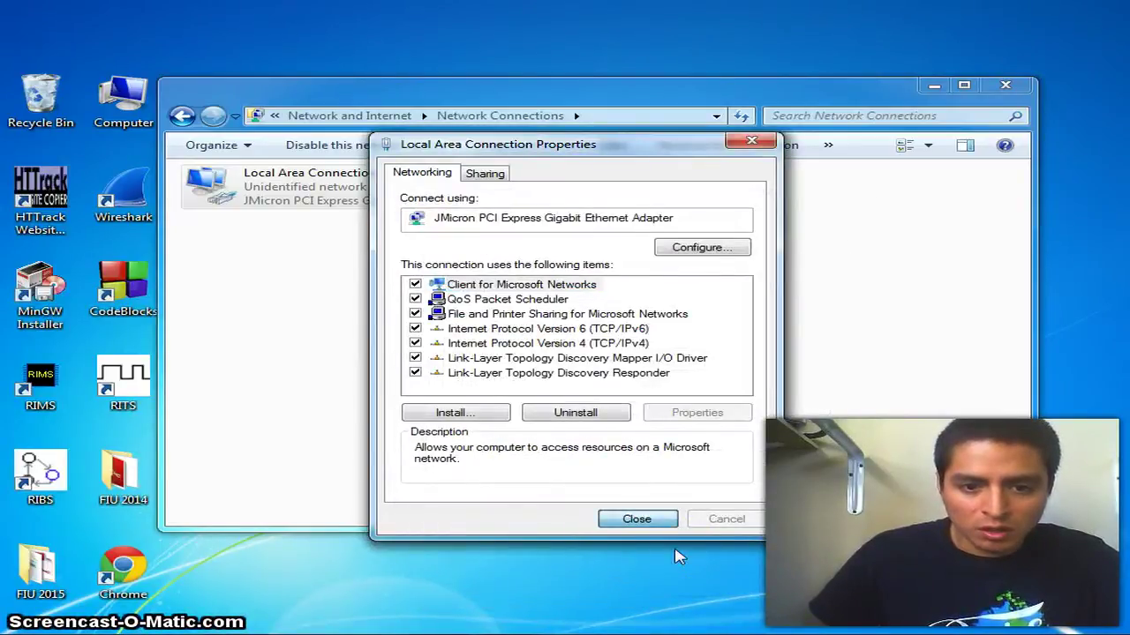
left_click(644, 521)
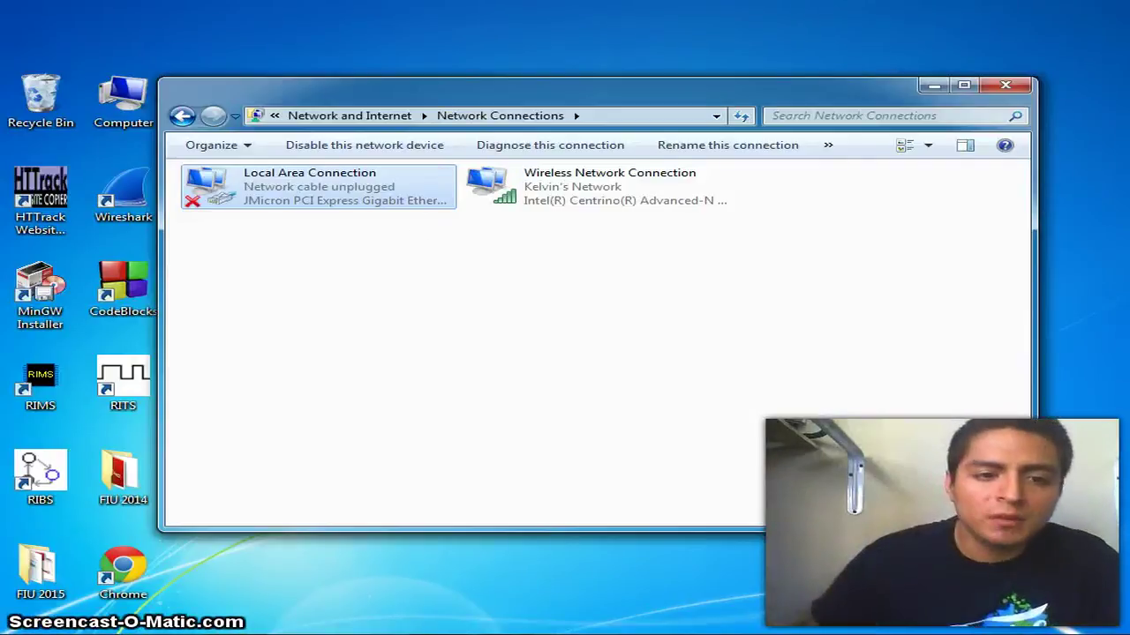
left_click(934, 86)
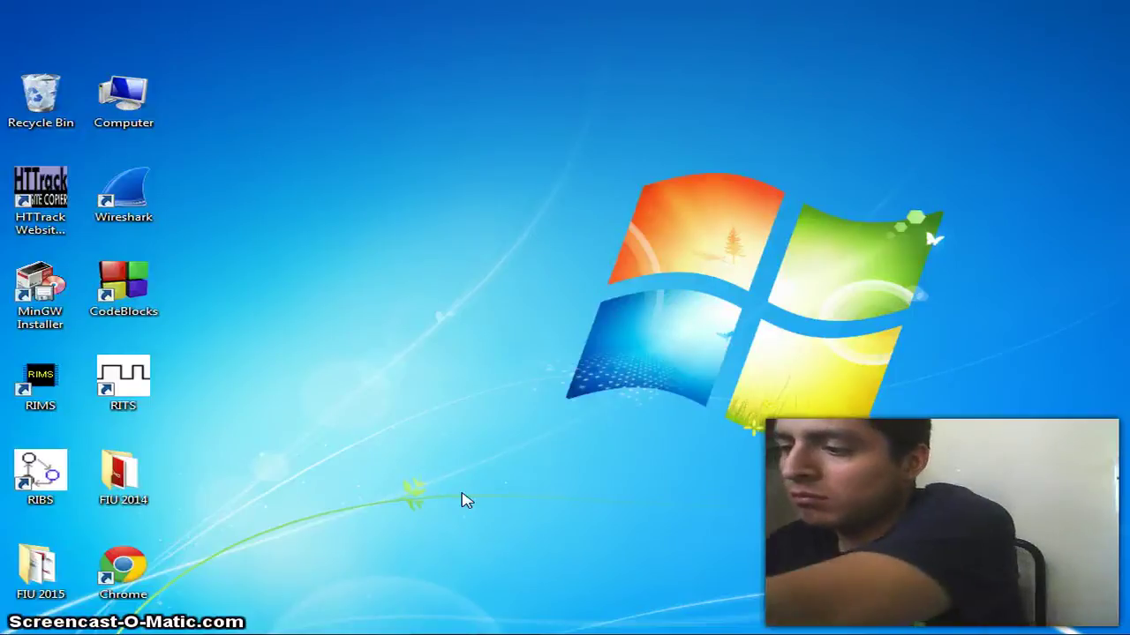
left_click(480, 248)
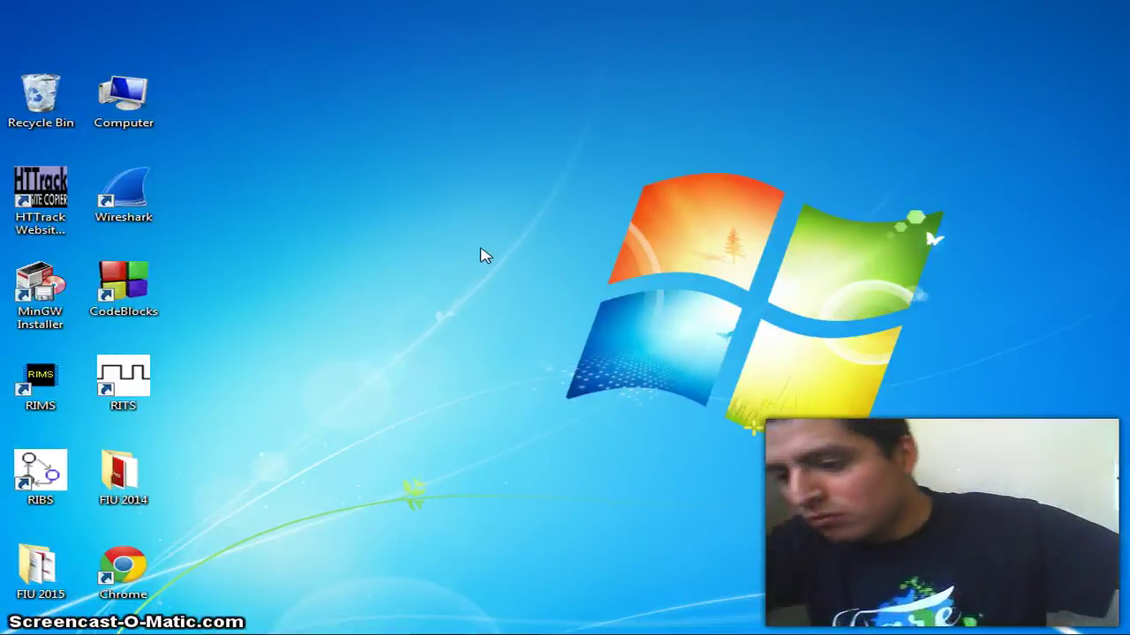
left_click(459, 355)
left_click(268, 339)
left_click(475, 356)
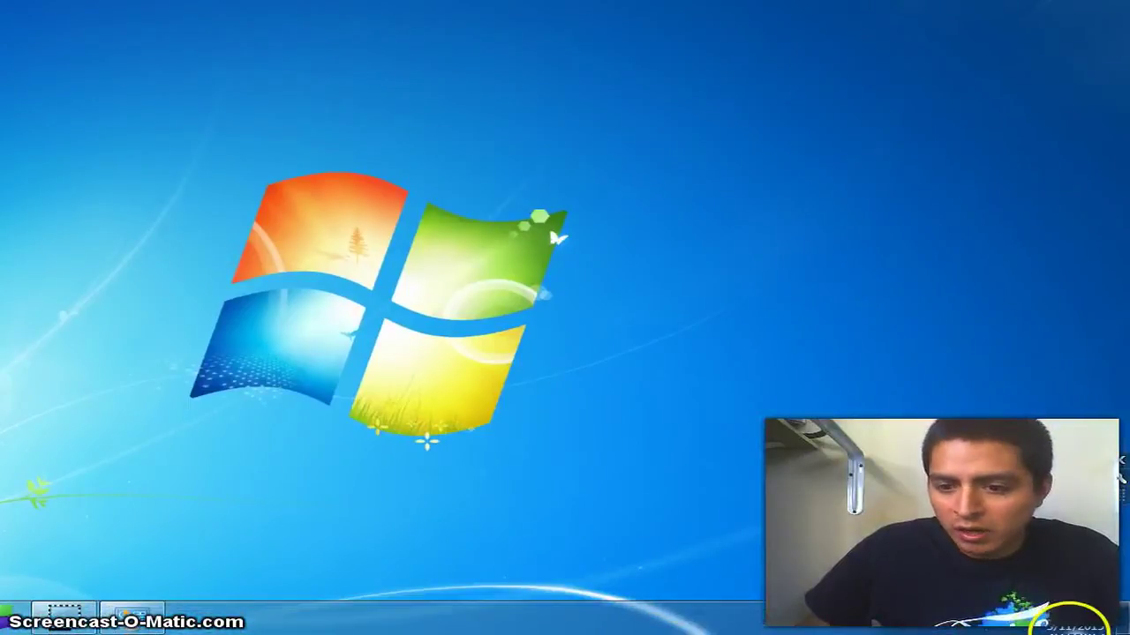
Display the available wireless networks and refresh the list
left_click(994, 624)
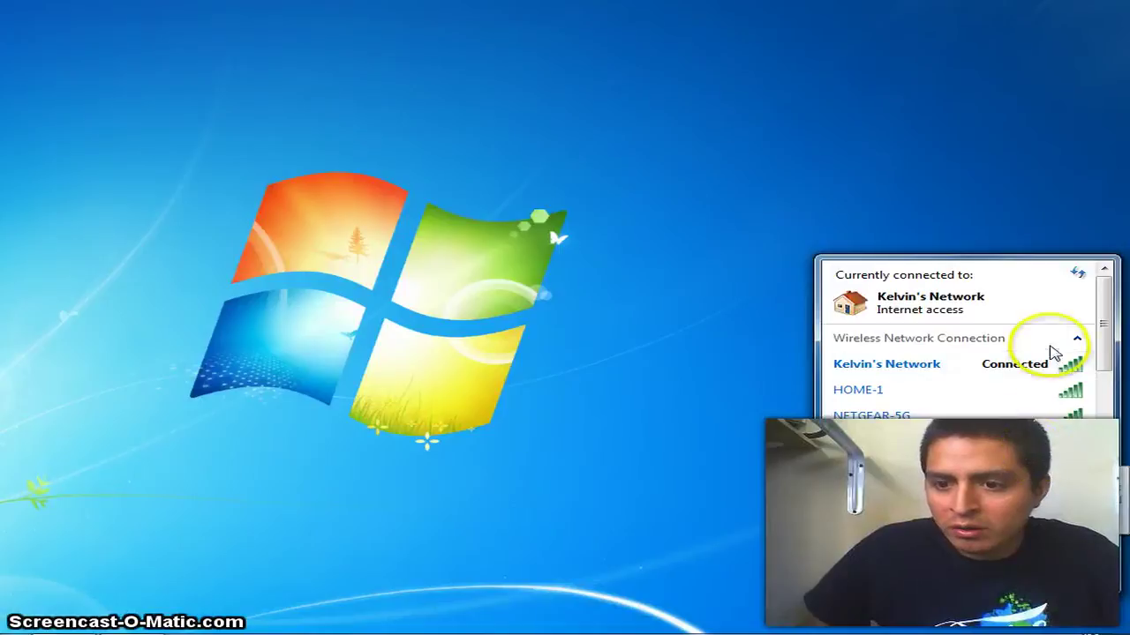
left_click(1078, 273)
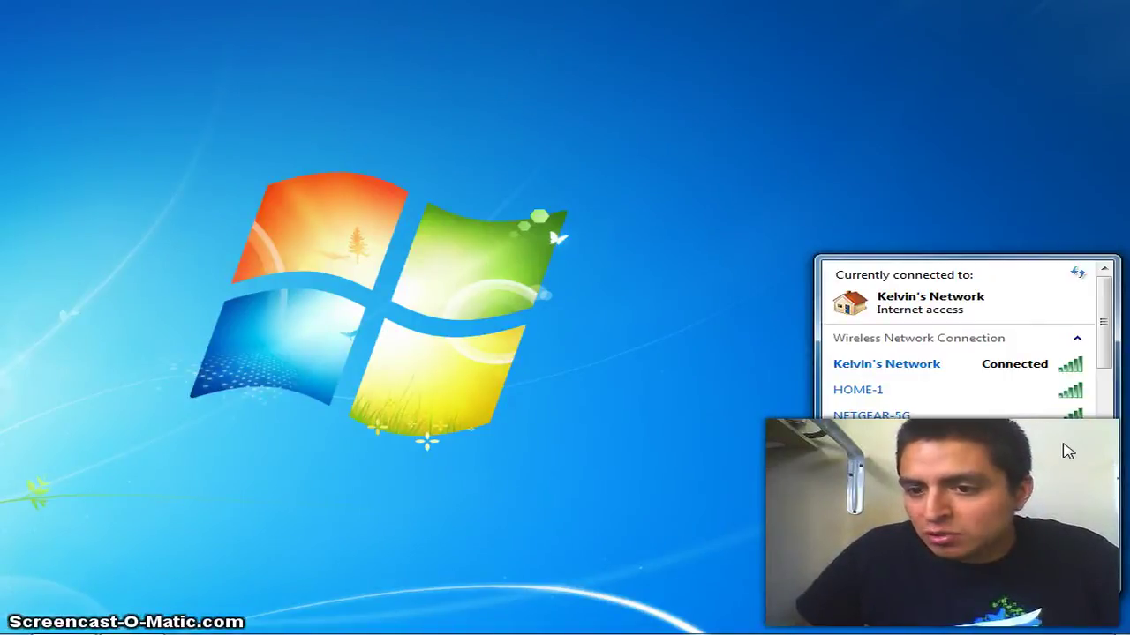
left_click(1094, 462)
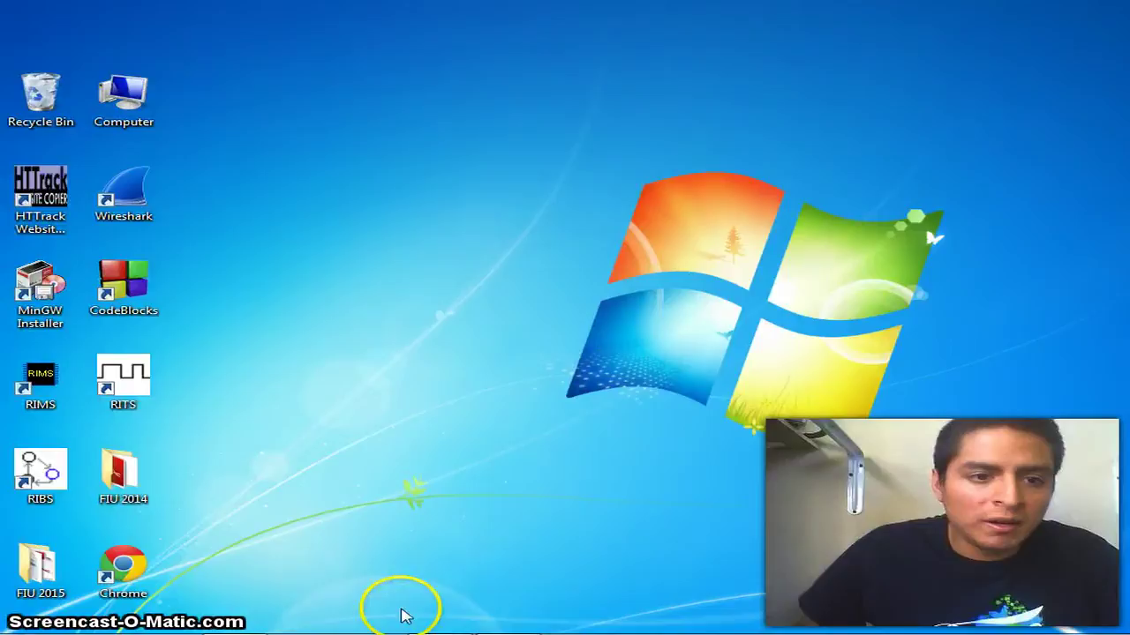
Switch to Chrome and load the Wireshark website at wireshark.org
mouse_move(327, 623)
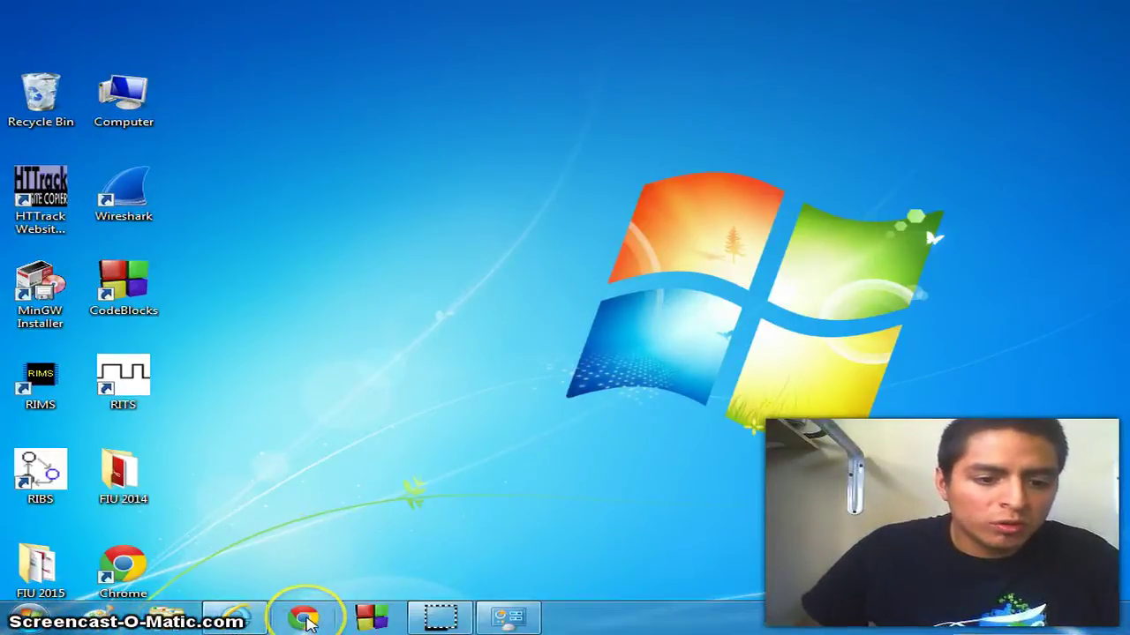
left_click(304, 620)
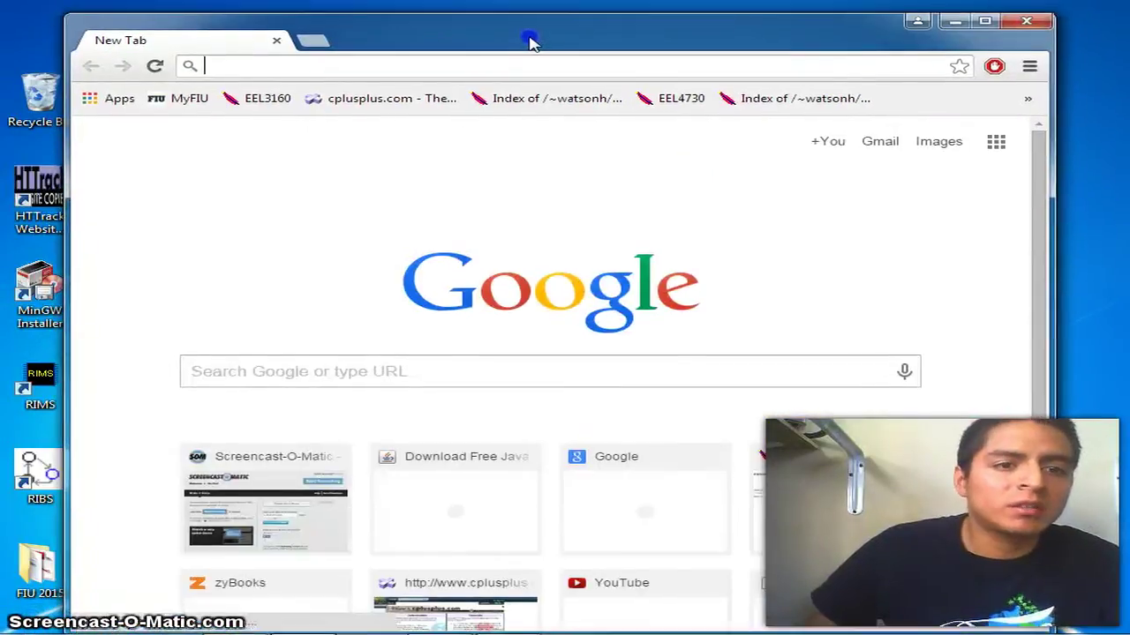
left_click(488, 63)
type("wire")
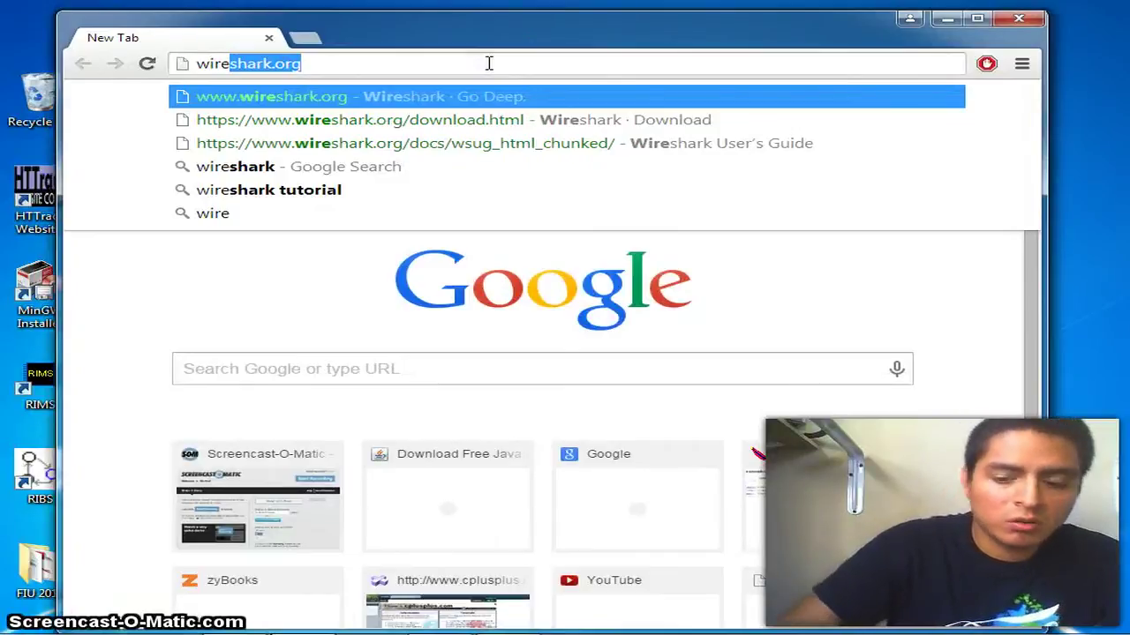
key("Return")
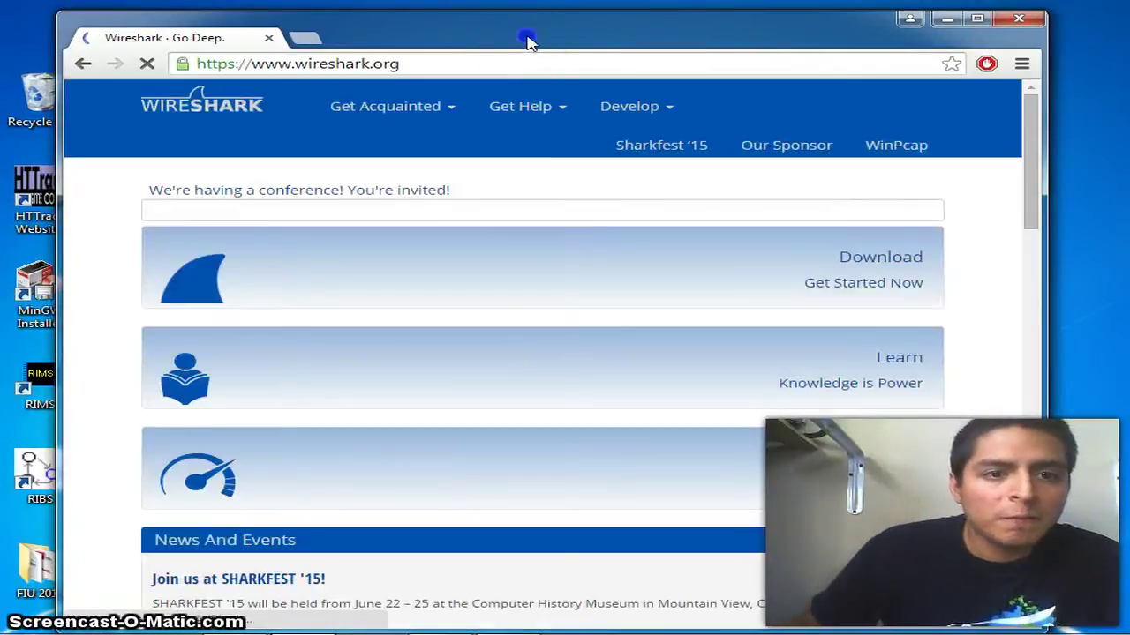
Open the Wireshark download page and locate the Windows Installer (64-bit) under Stable Release (1.12.4)
mouse_move(527, 41)
left_mouse_down()
mouse_move(553, 26)
mouse_move(535, 25)
left_mouse_up()
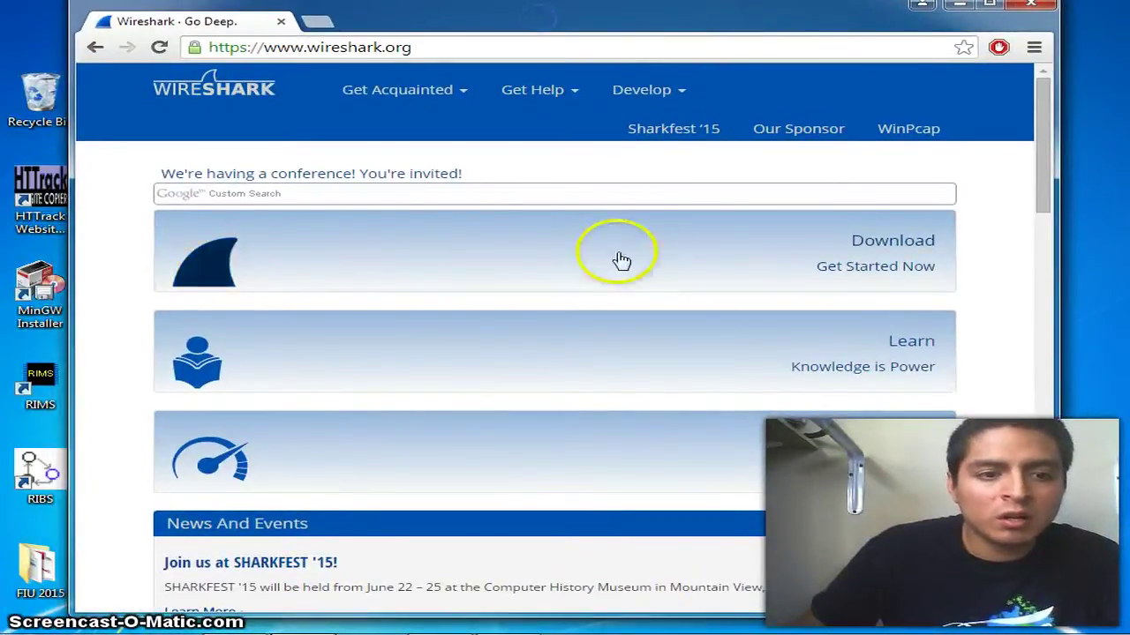
left_click(925, 249)
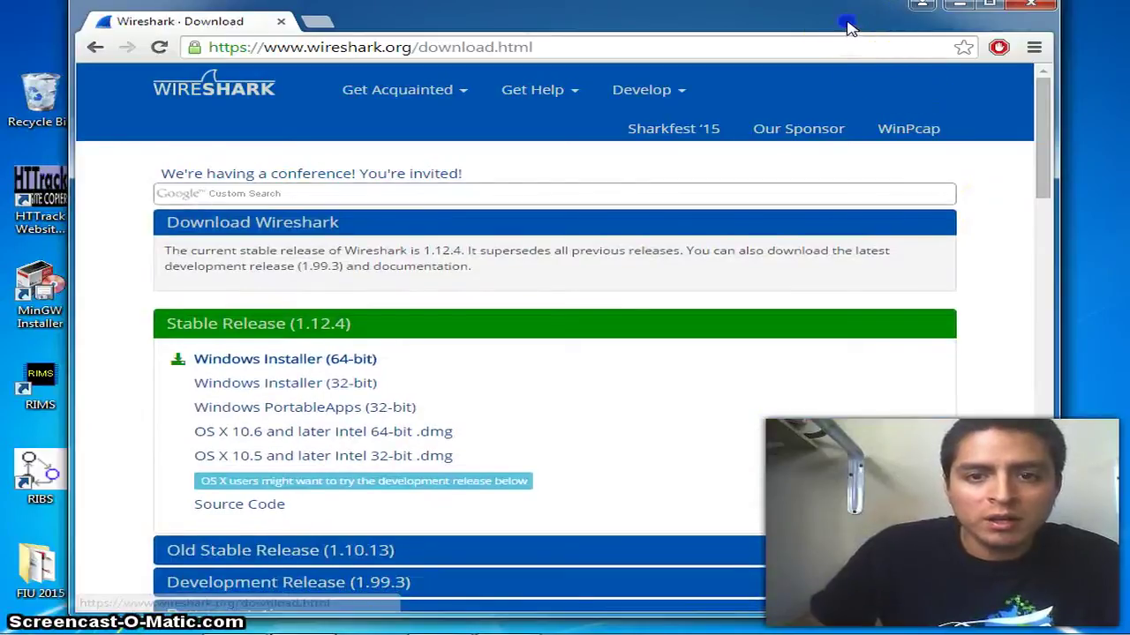
left_click_drag(843, 31, 835, 32)
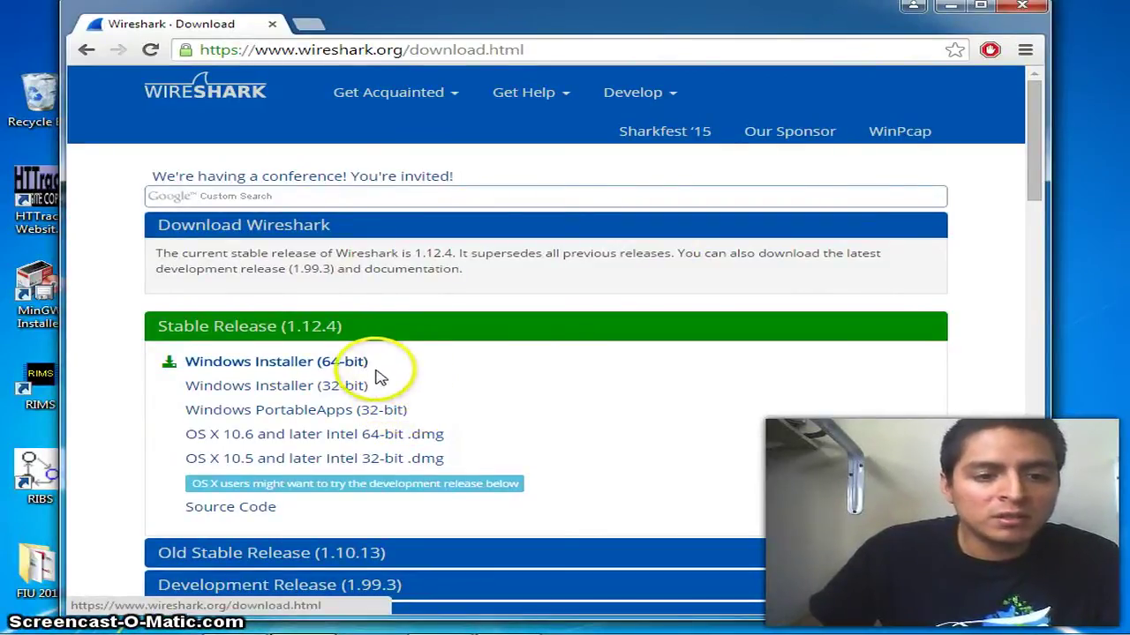
left_click(300, 361)
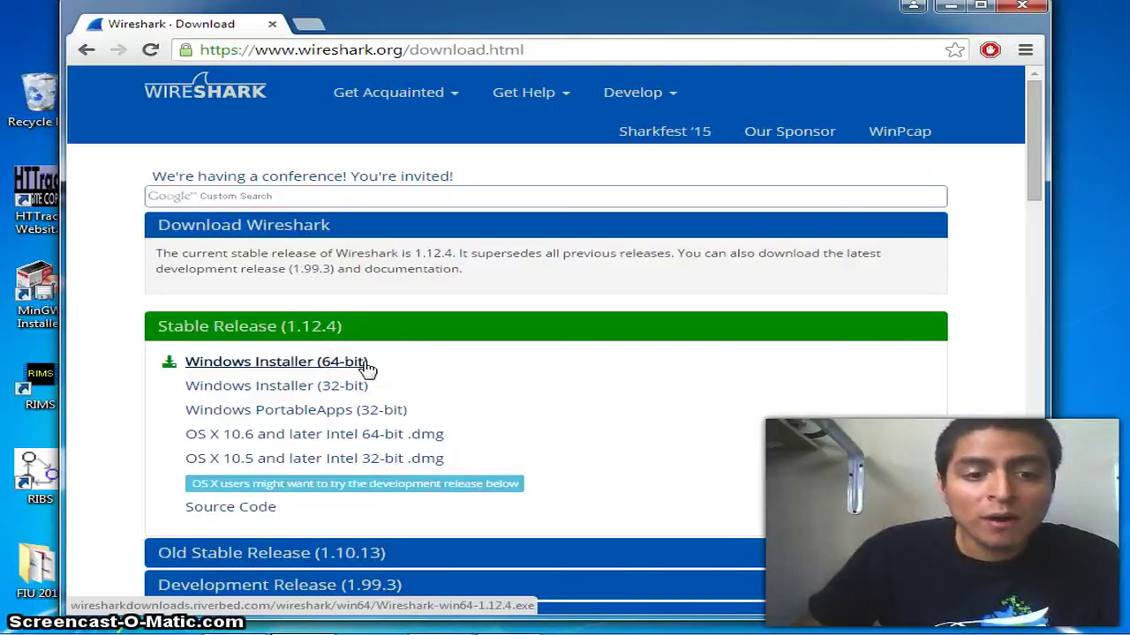
left_click(364, 362)
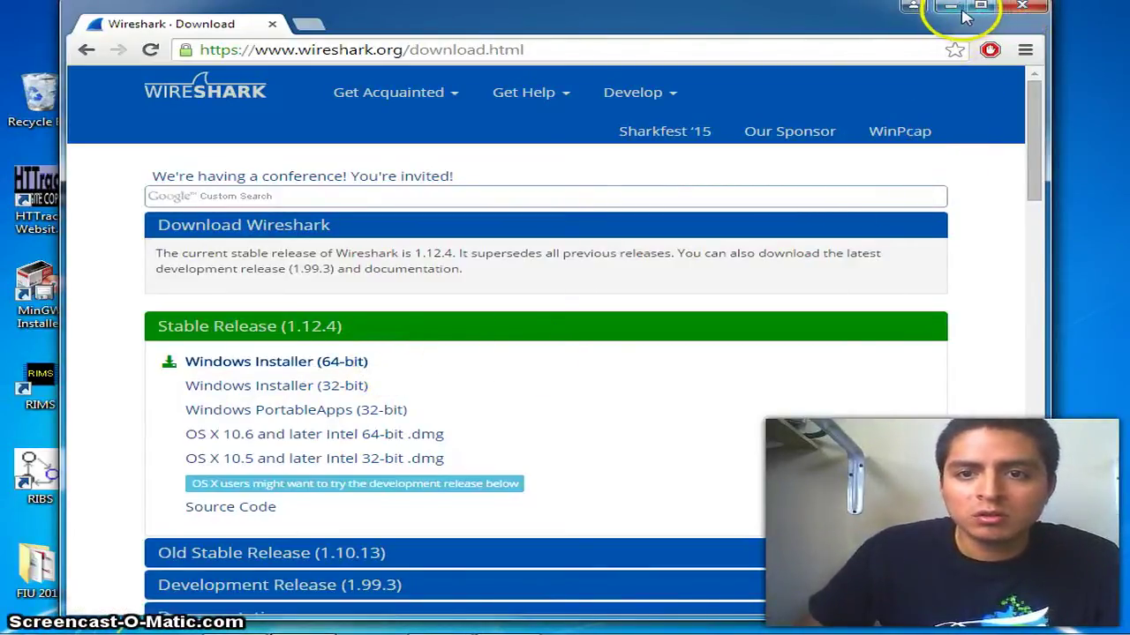
Close the browser window and launch Wireshark from the desktop, placing the cursor in the display filter field
left_click(1034, 18)
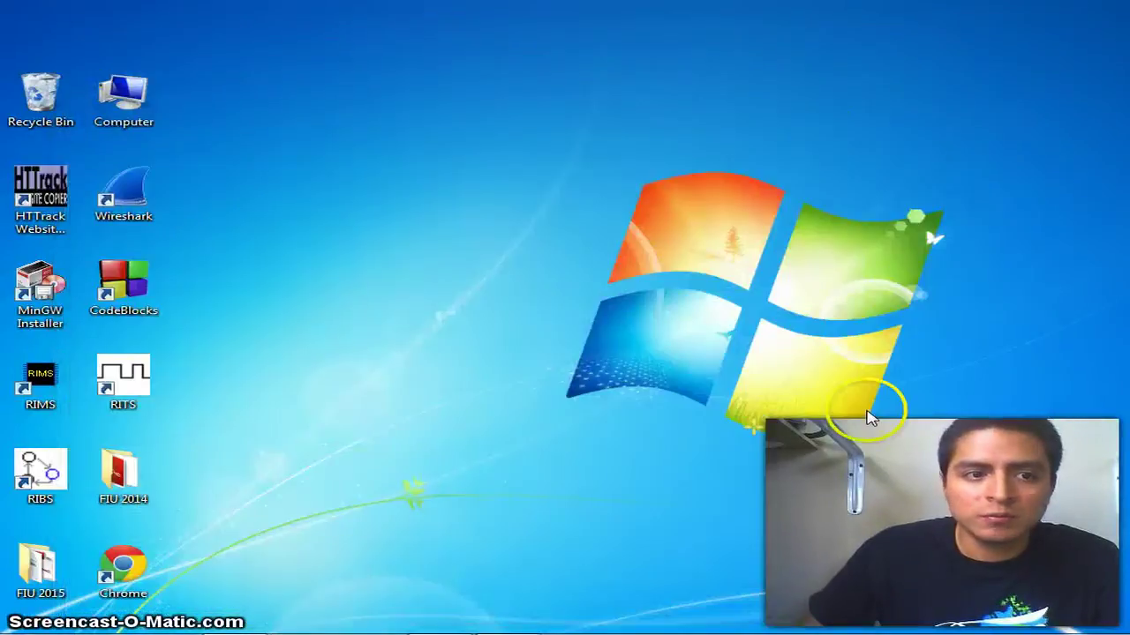
left_click(146, 186)
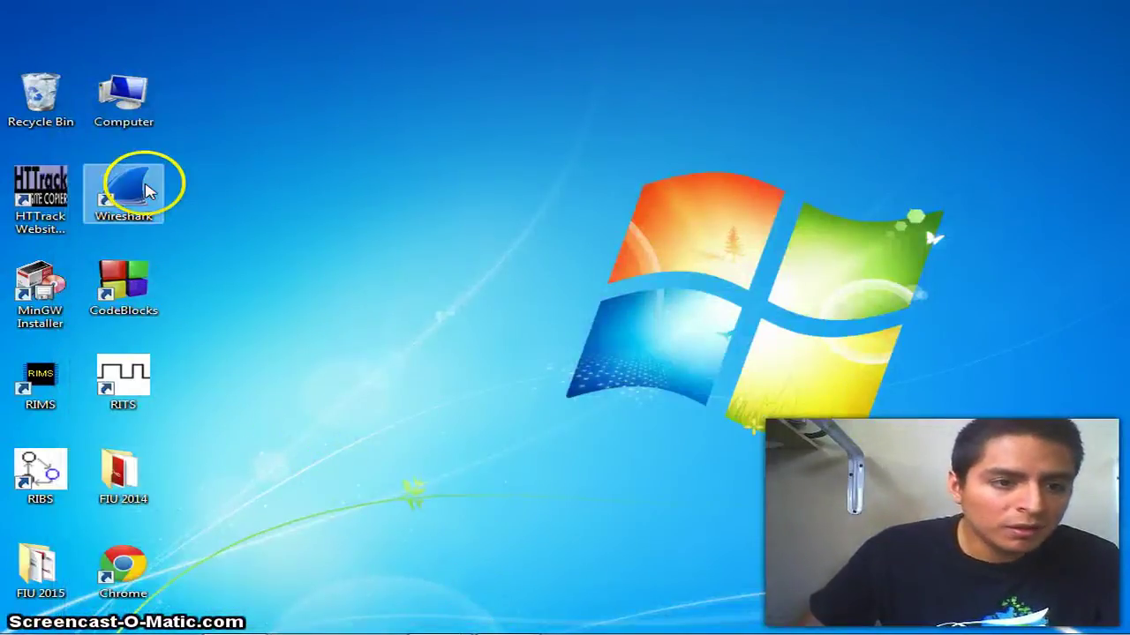
double_click(173, 202)
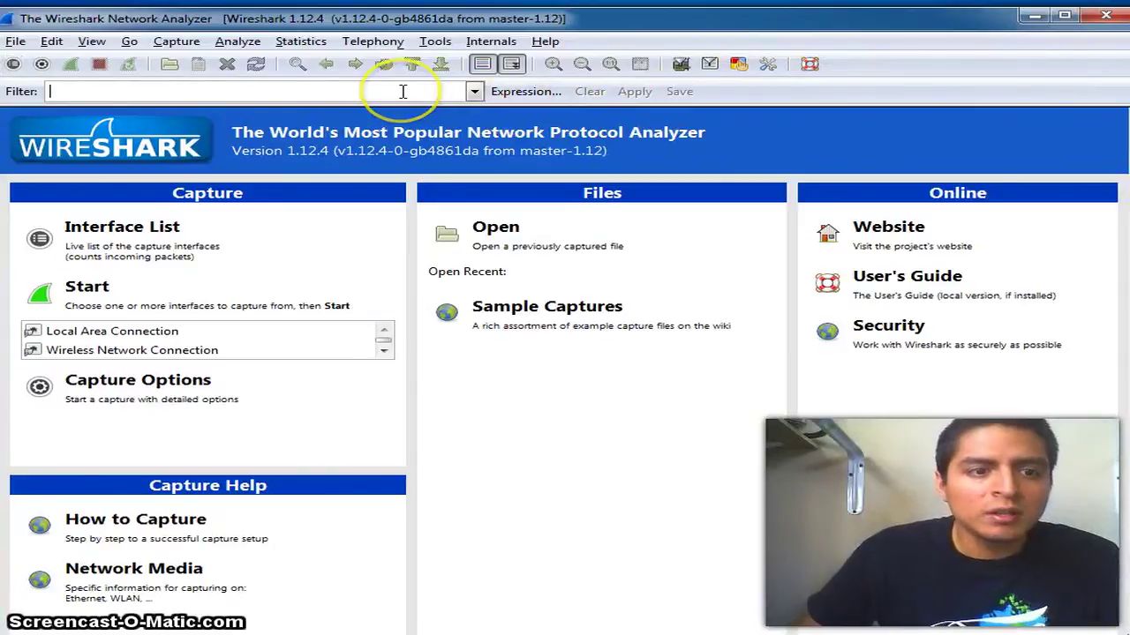
left_click(339, 85)
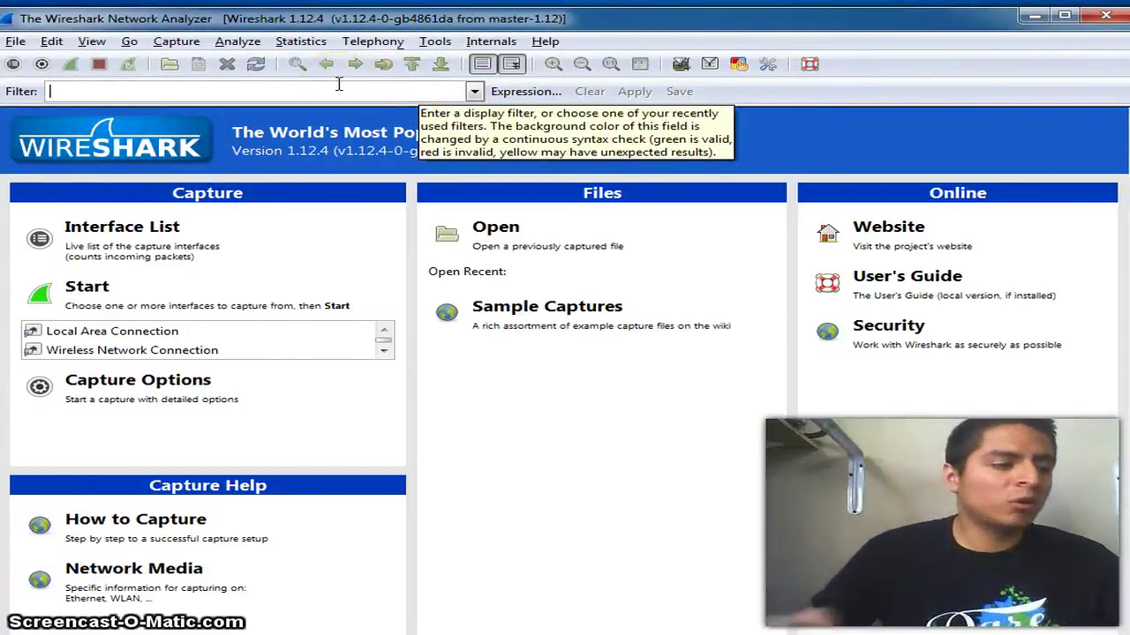